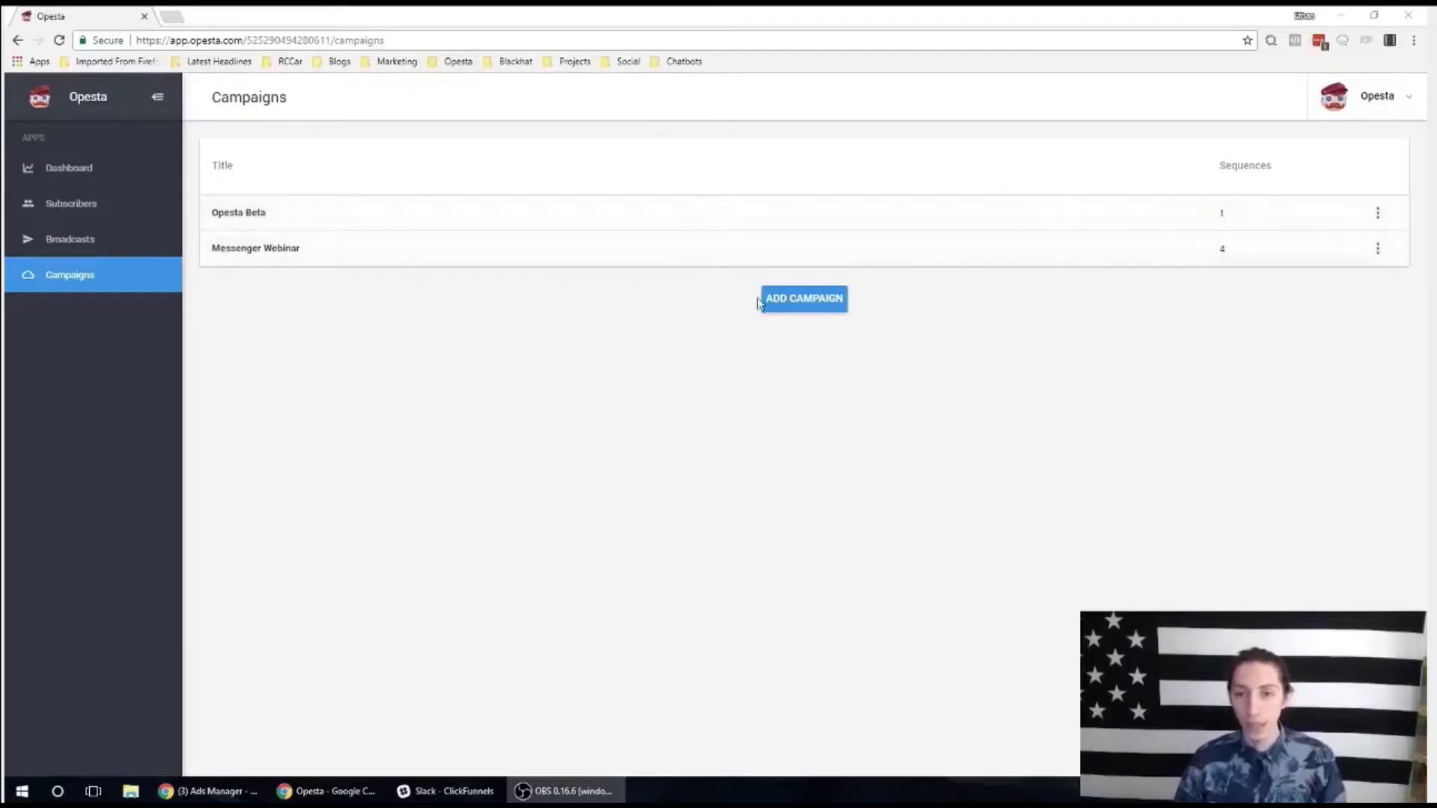
# Create a new campaign named "Example campaign".
pyautogui.click(808, 308)
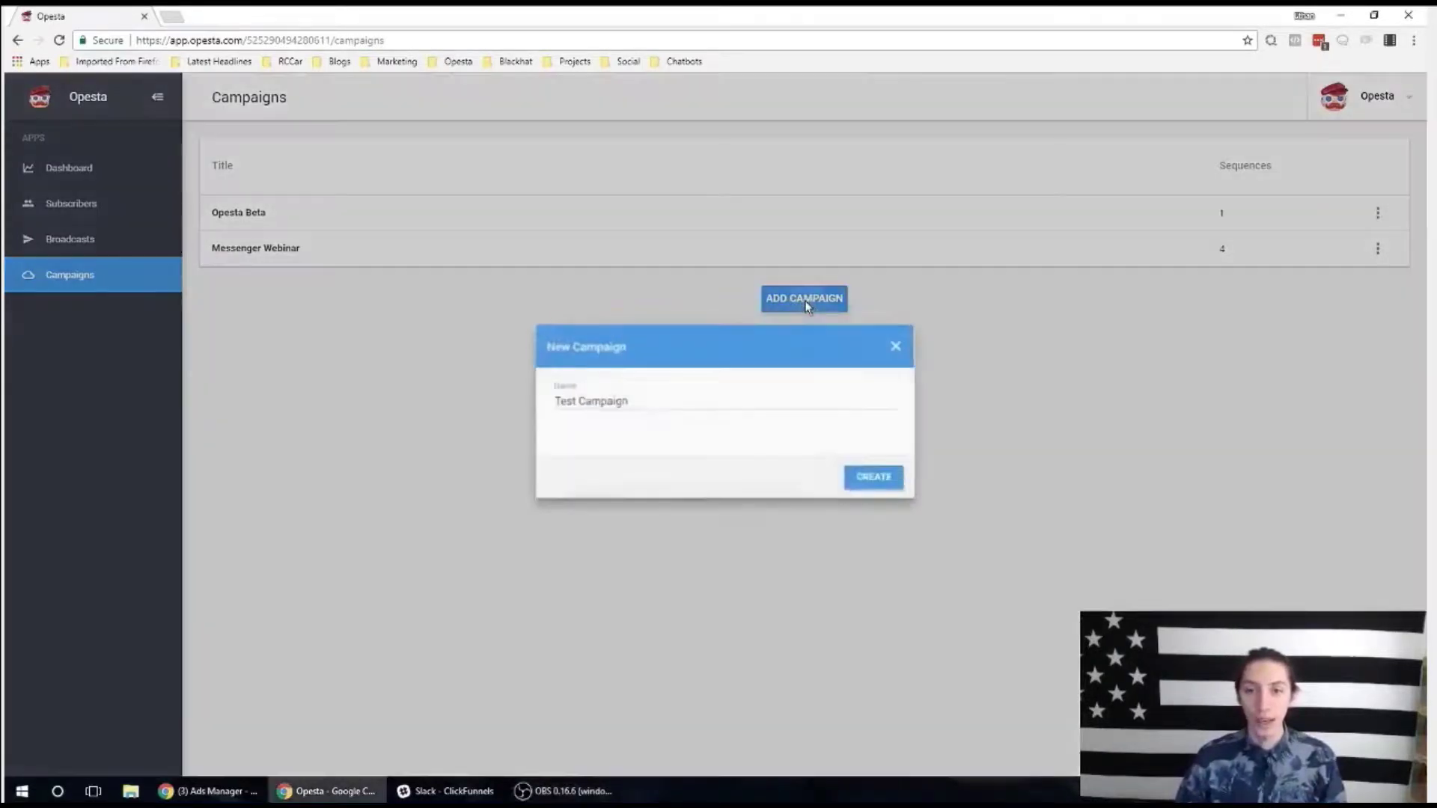
pyautogui.moveTo(628, 410); pyautogui.dragTo(508, 418)
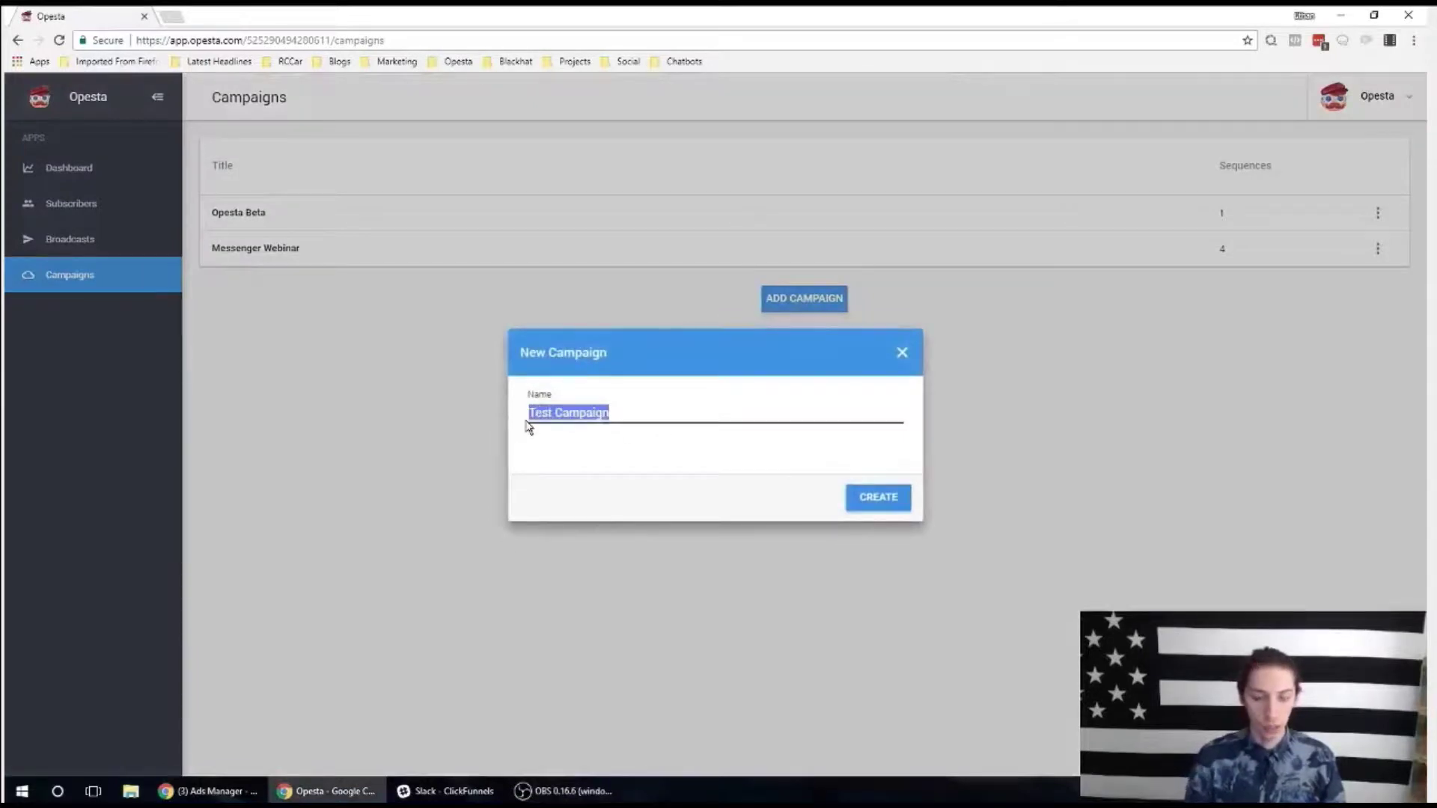
pyautogui.write('Example c')
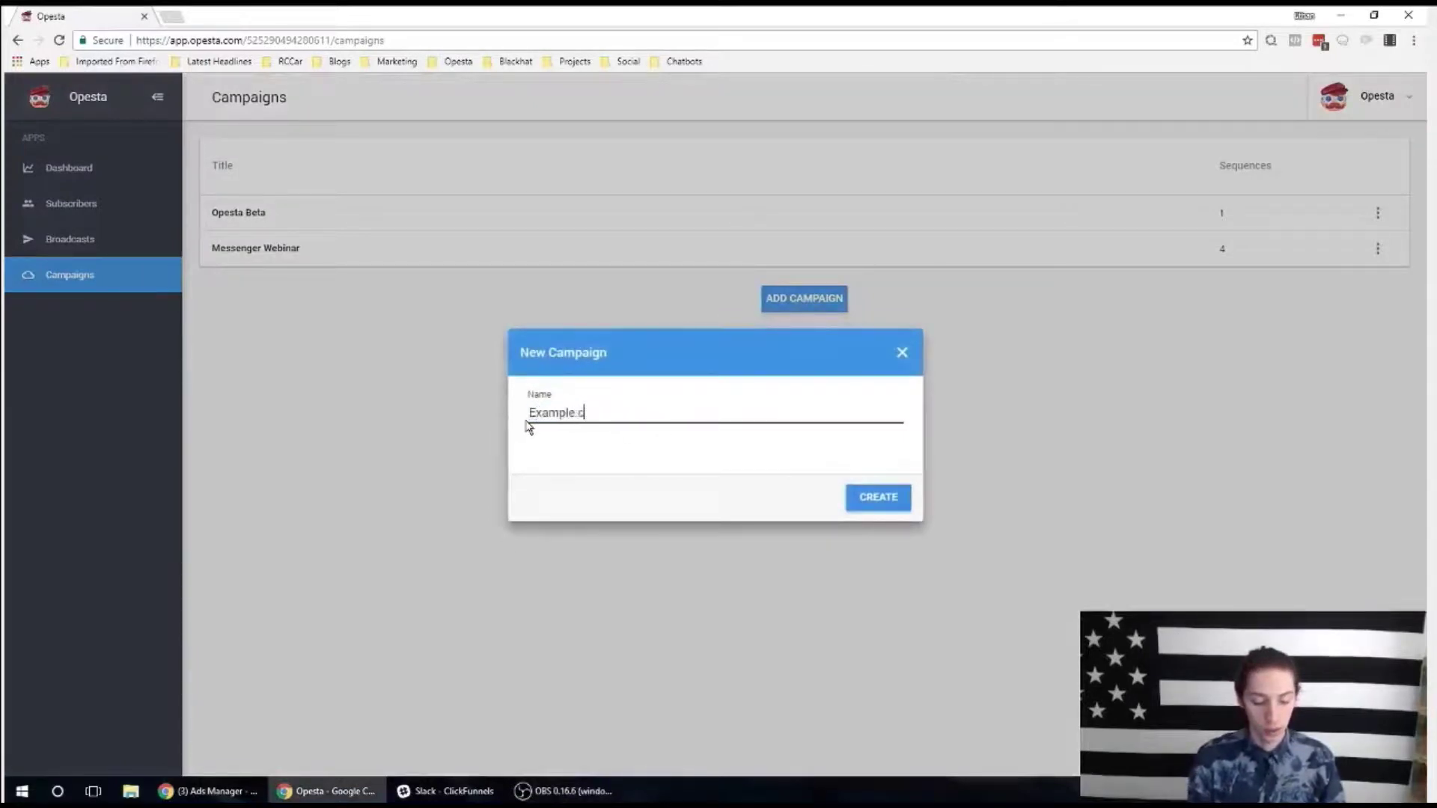
pyautogui.write('ampaign')
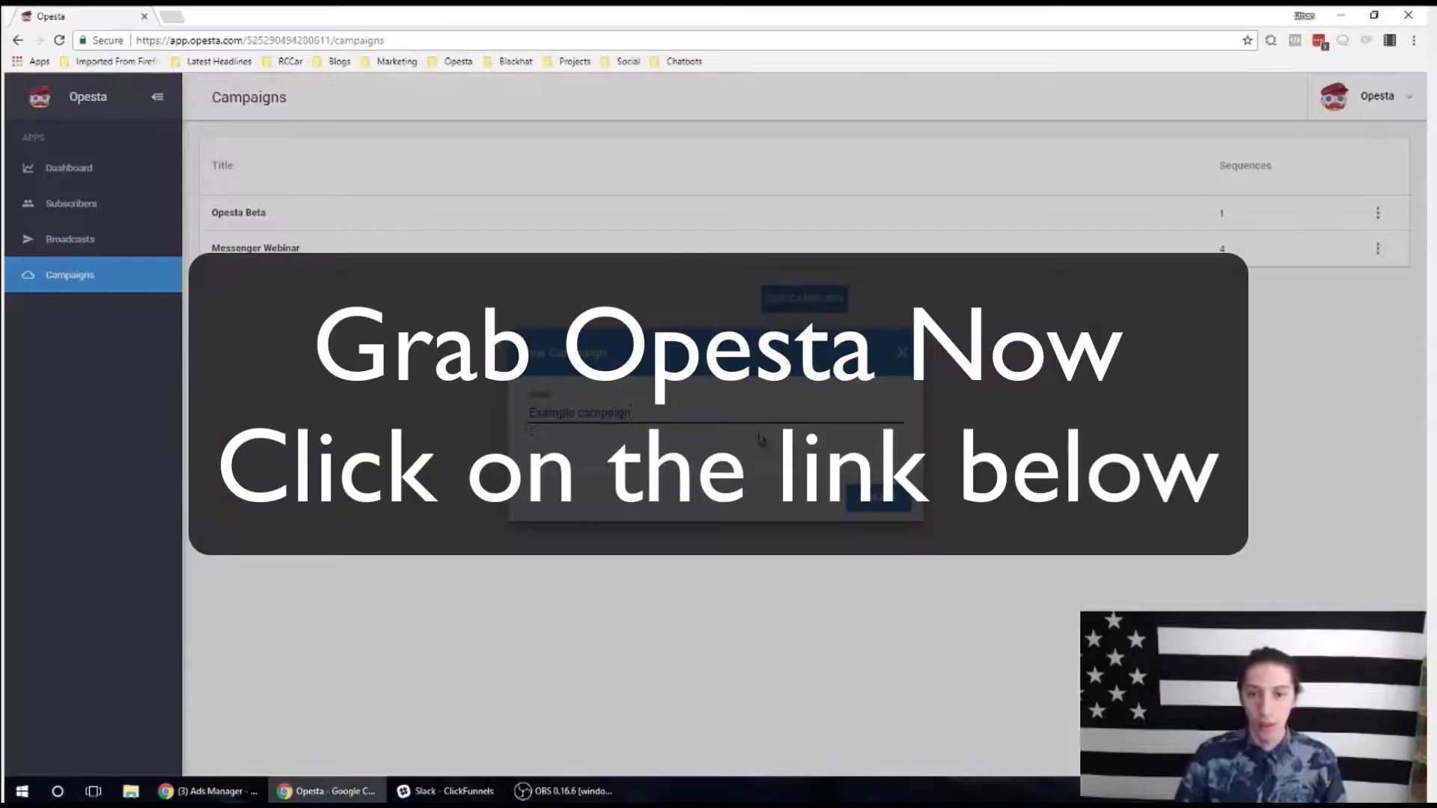
pyautogui.press('Return')
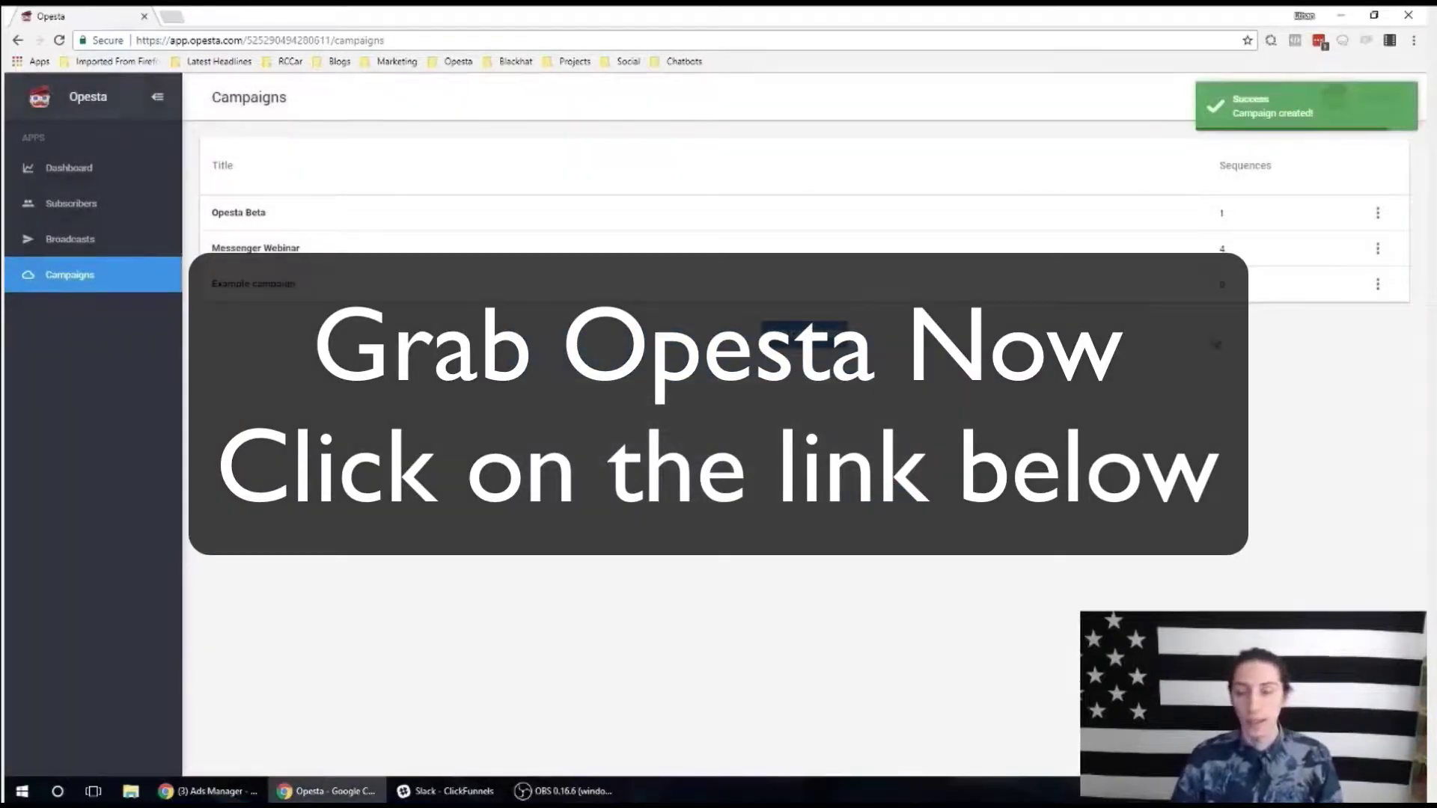
# Delete the "Example campaign" from the campaign list.
pyautogui.click(1378, 285)
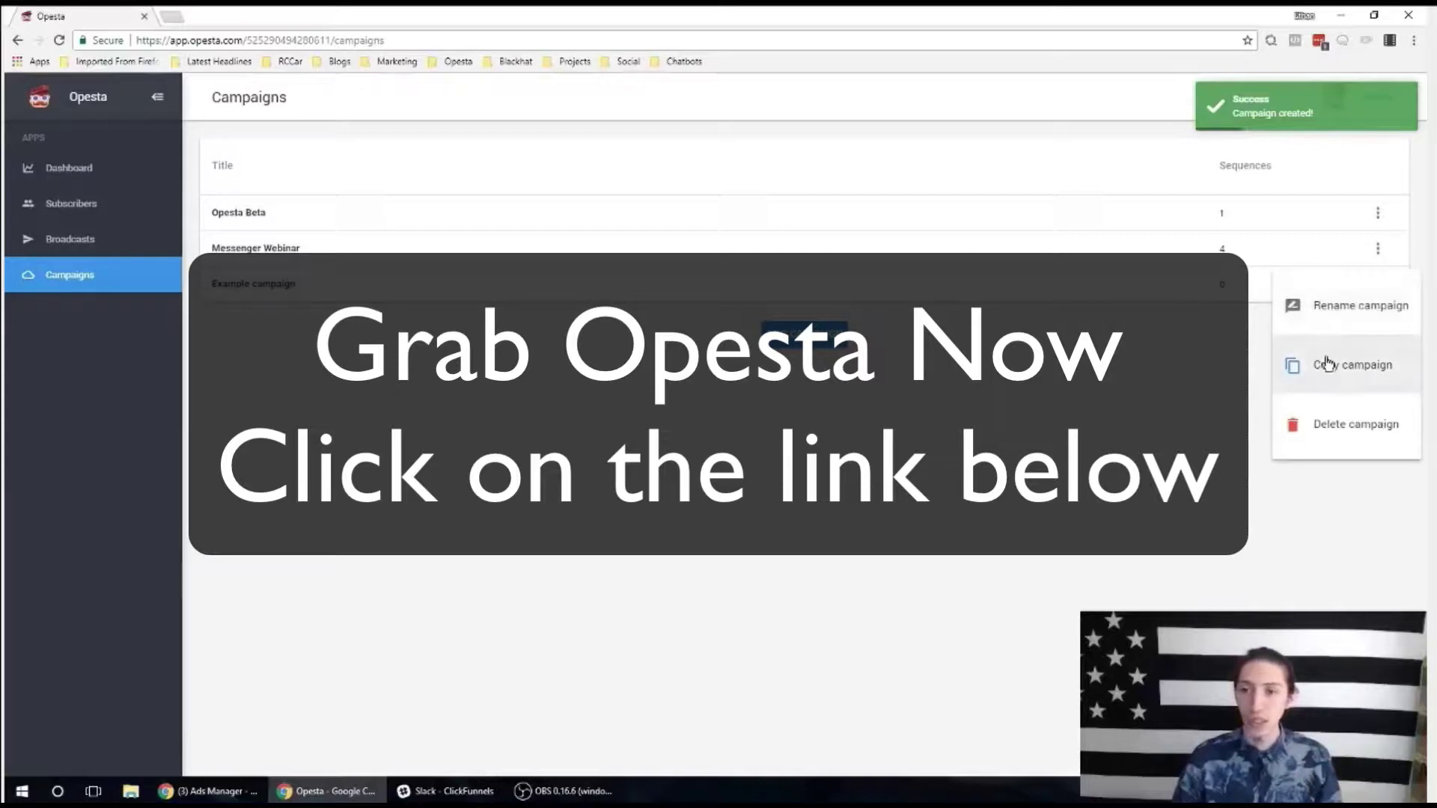
pyautogui.click(1332, 426)
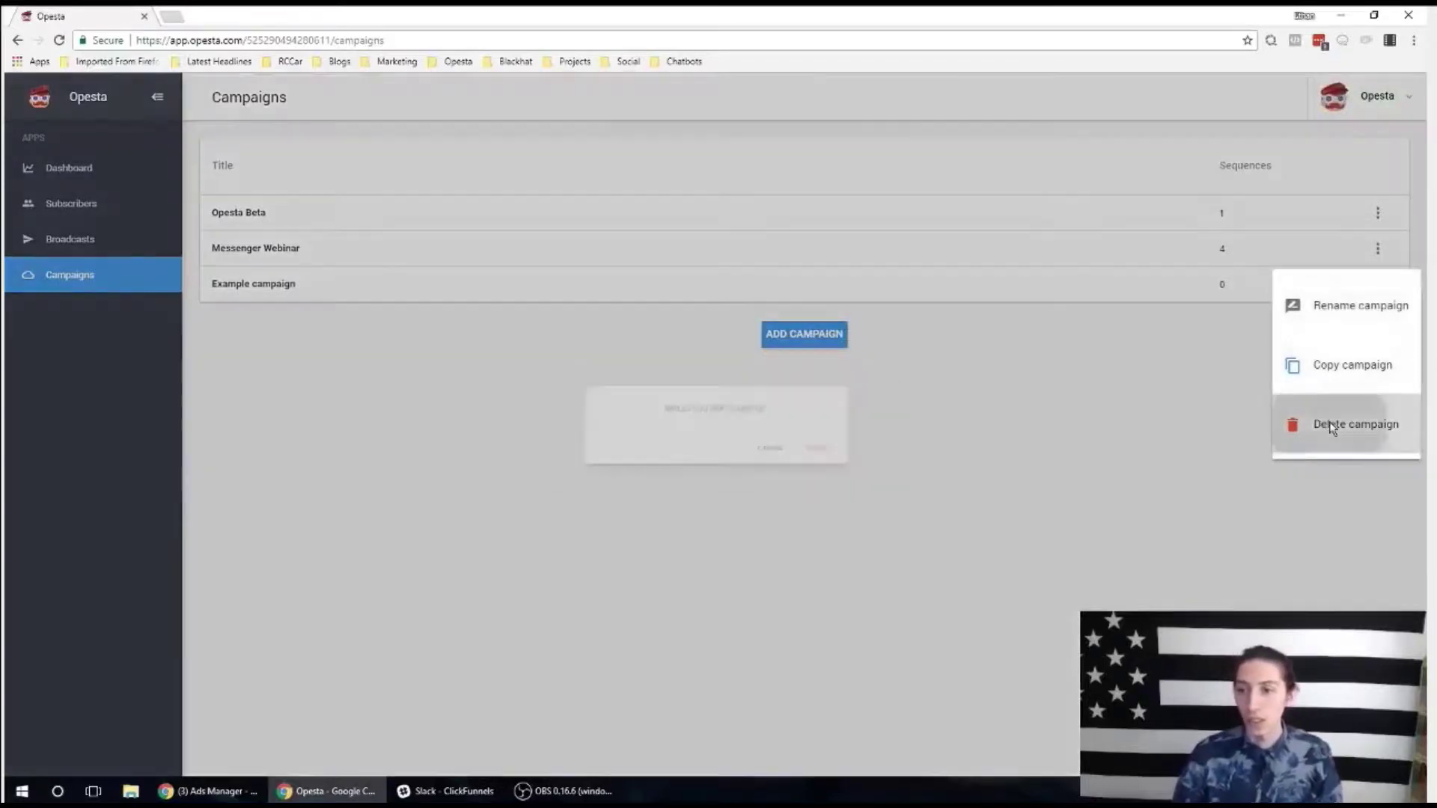
pyautogui.click(876, 460)
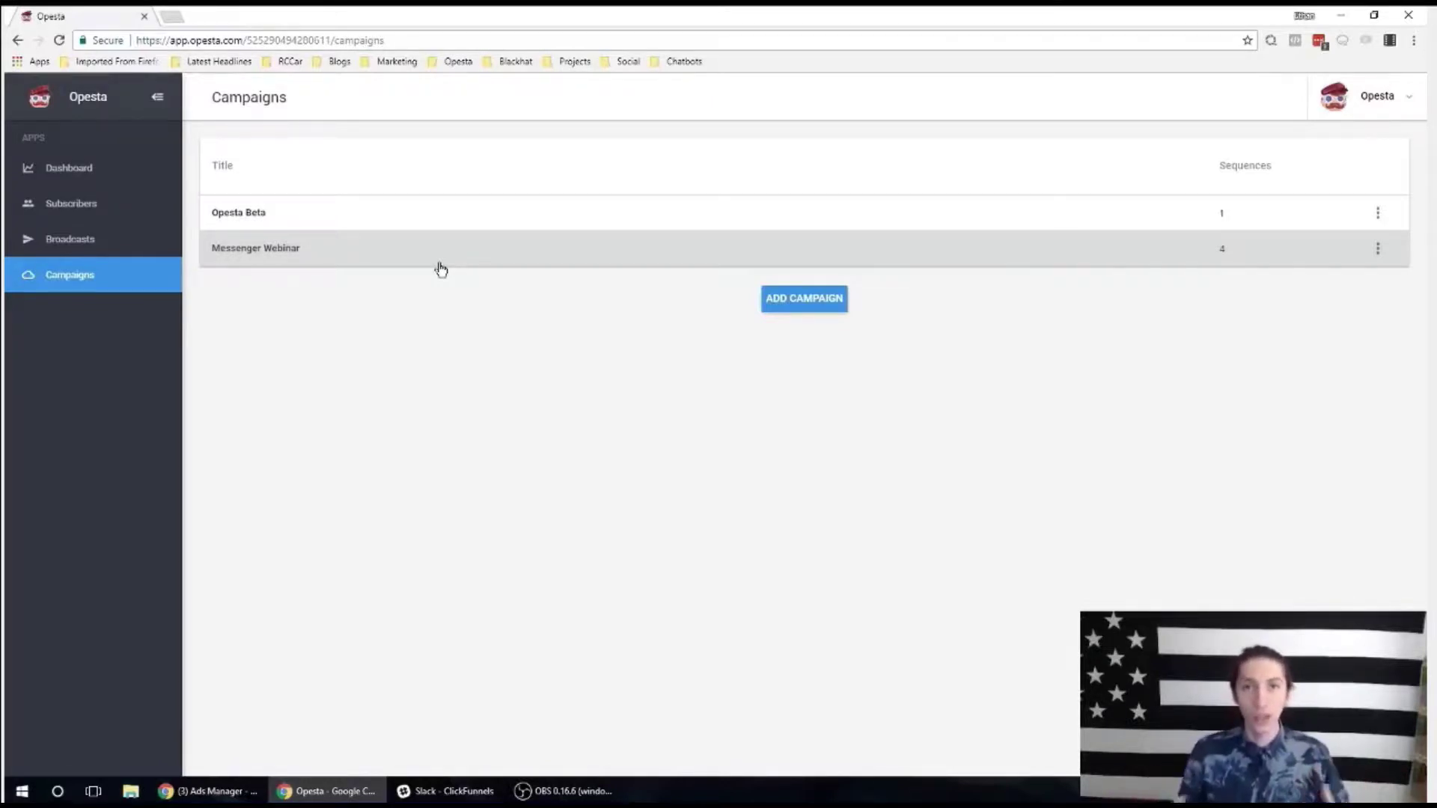
# Open the Register For Webinar sequence in the Messenger Webinar campaign and look through its content and goals.
pyautogui.click(325, 260)
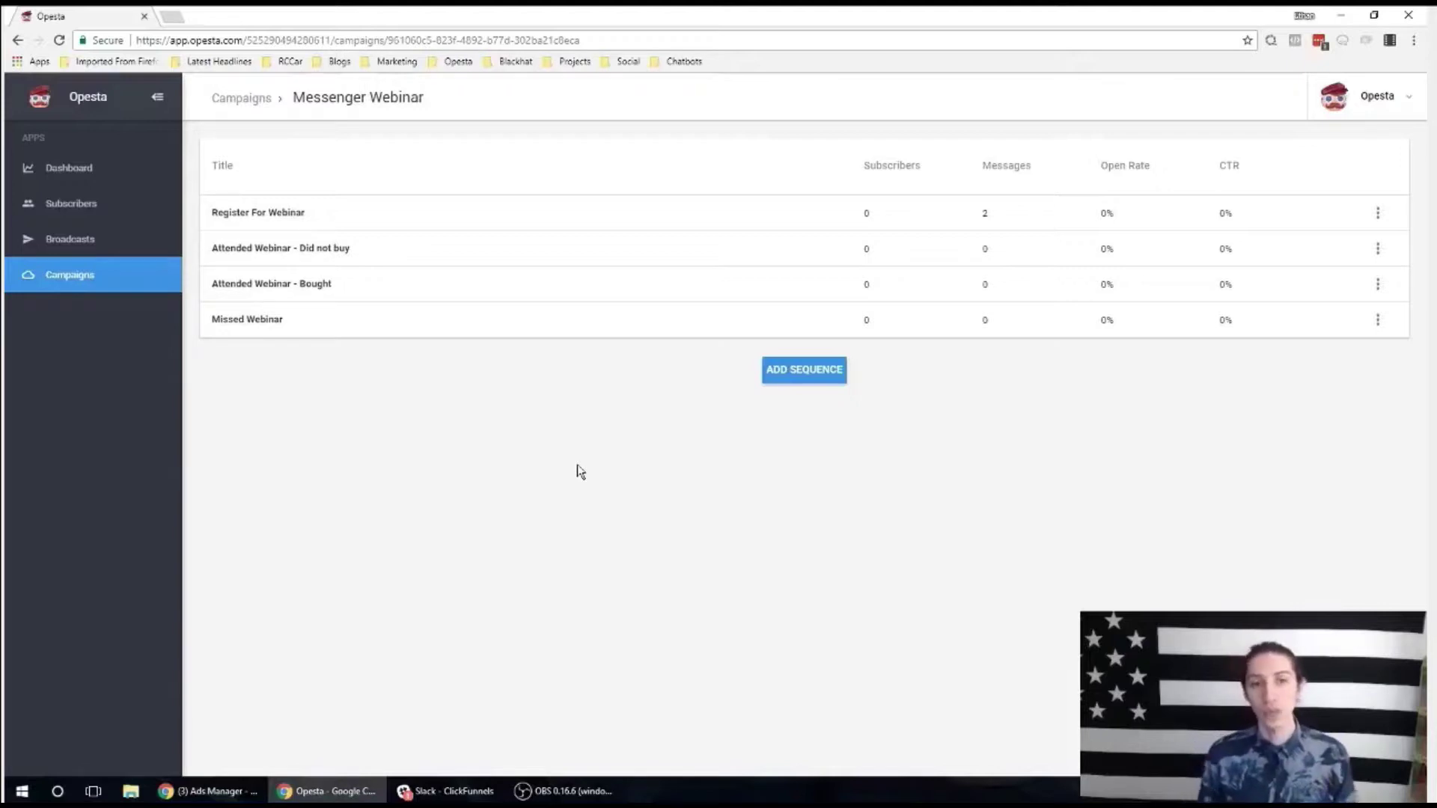
pyautogui.click(398, 212)
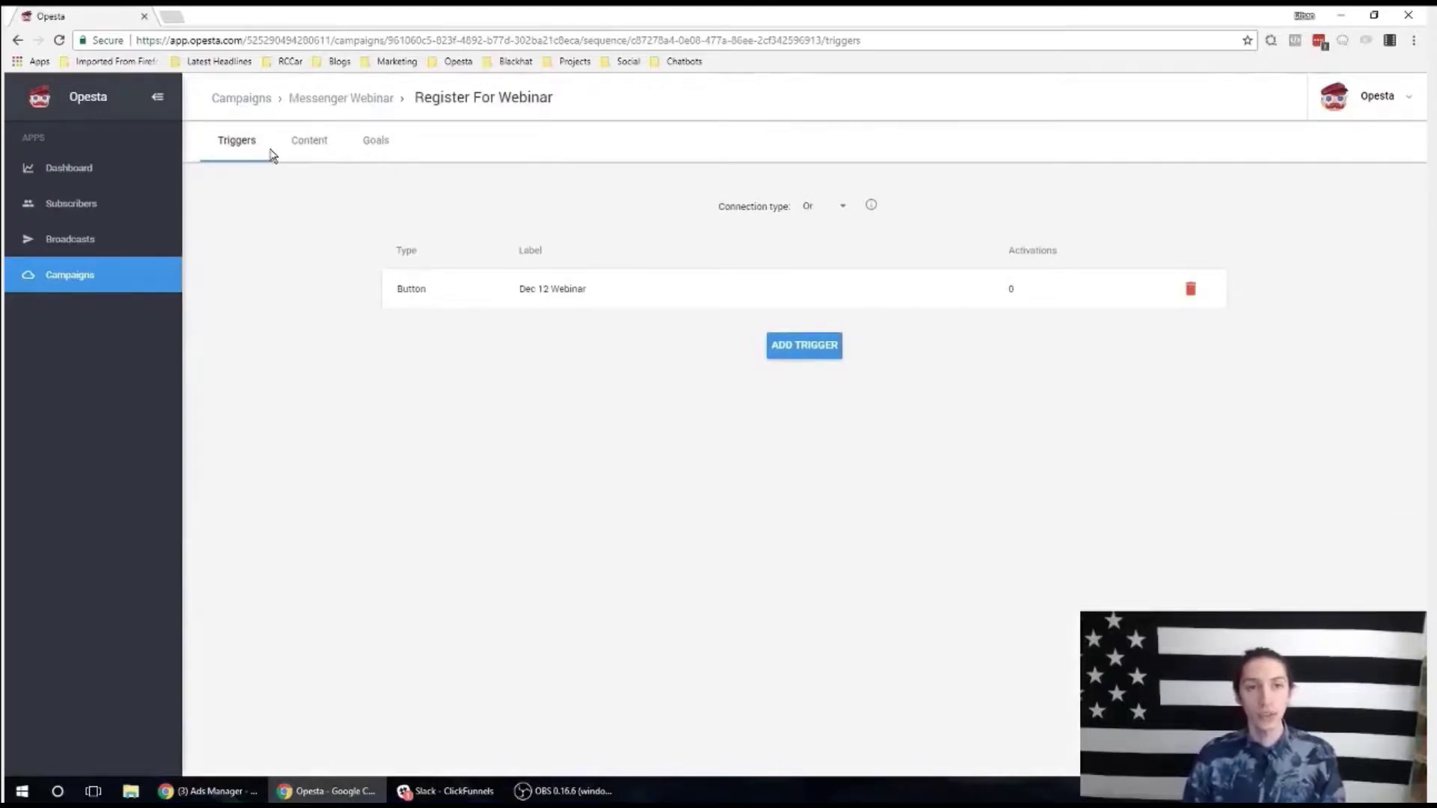
pyautogui.click(310, 147)
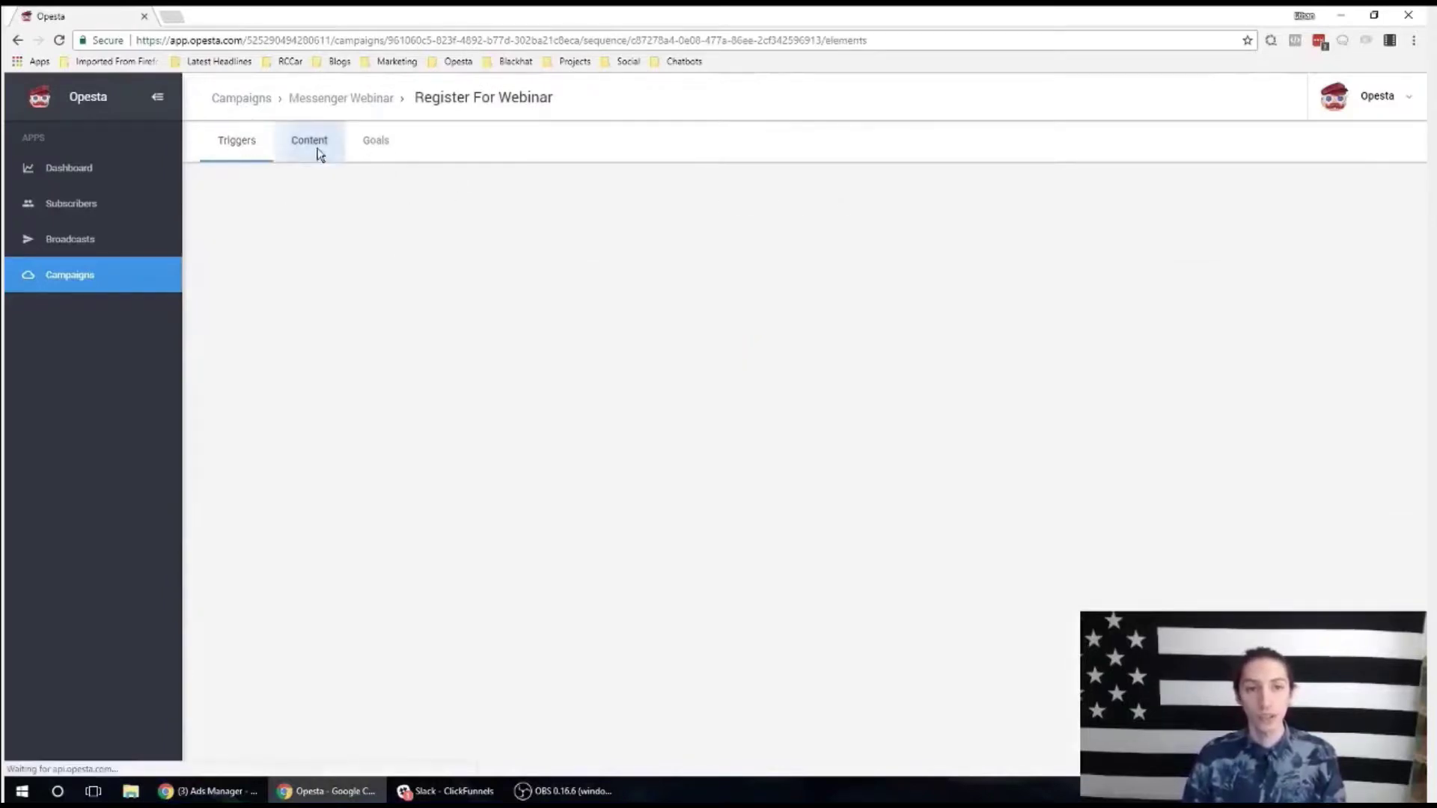
pyautogui.click(378, 144)
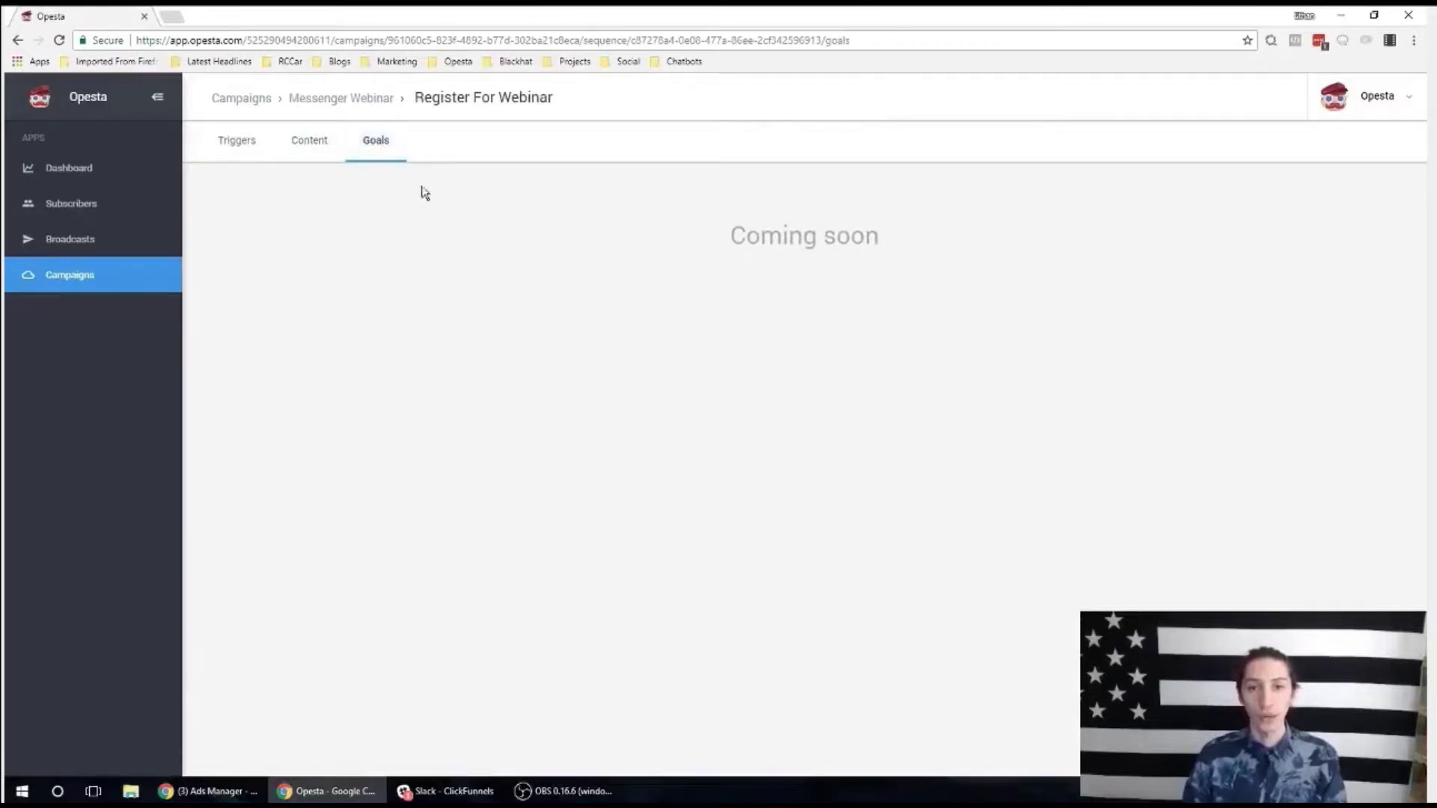
# Return to the sequence's triggers and review the trigger types that can be added.
pyautogui.click(236, 153)
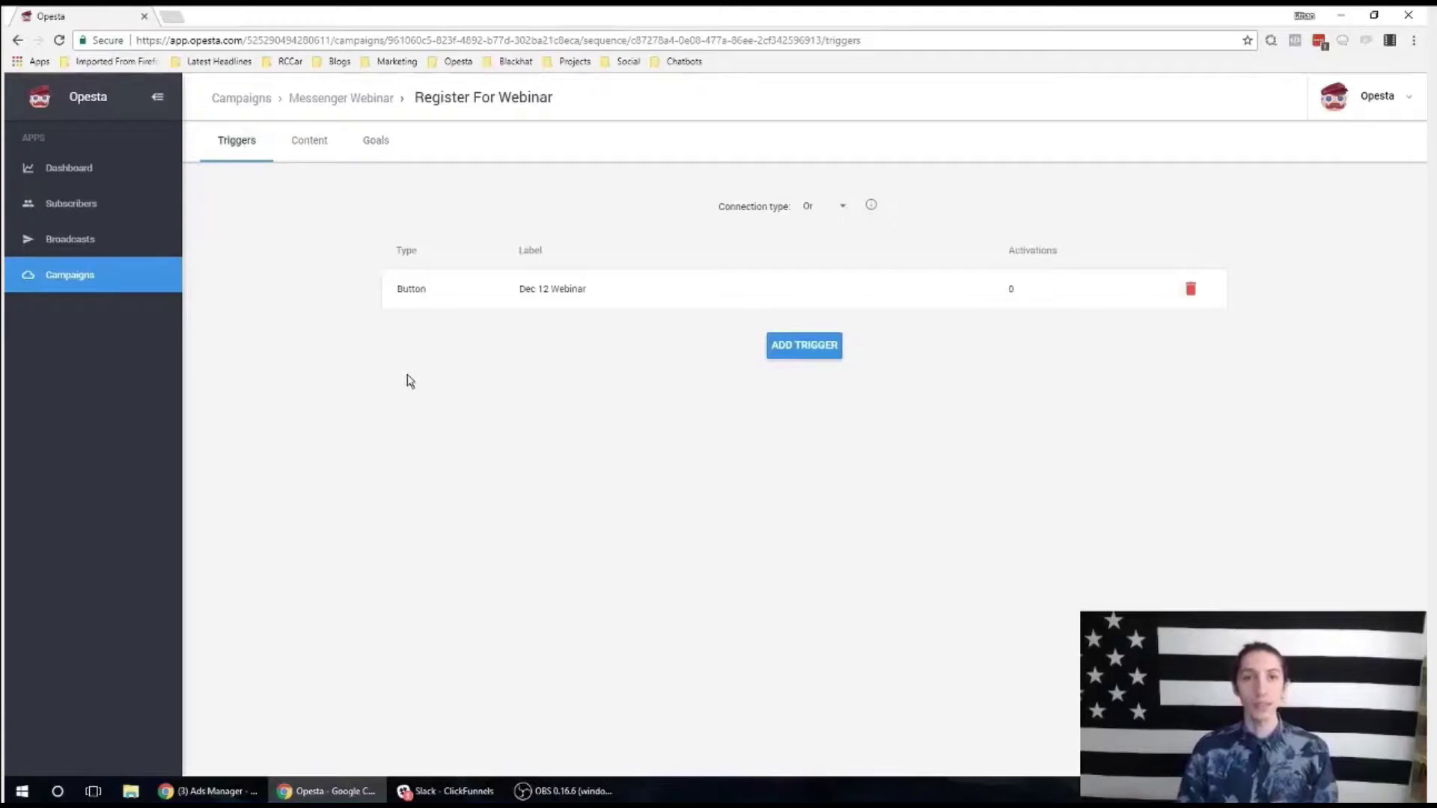
pyautogui.click(812, 356)
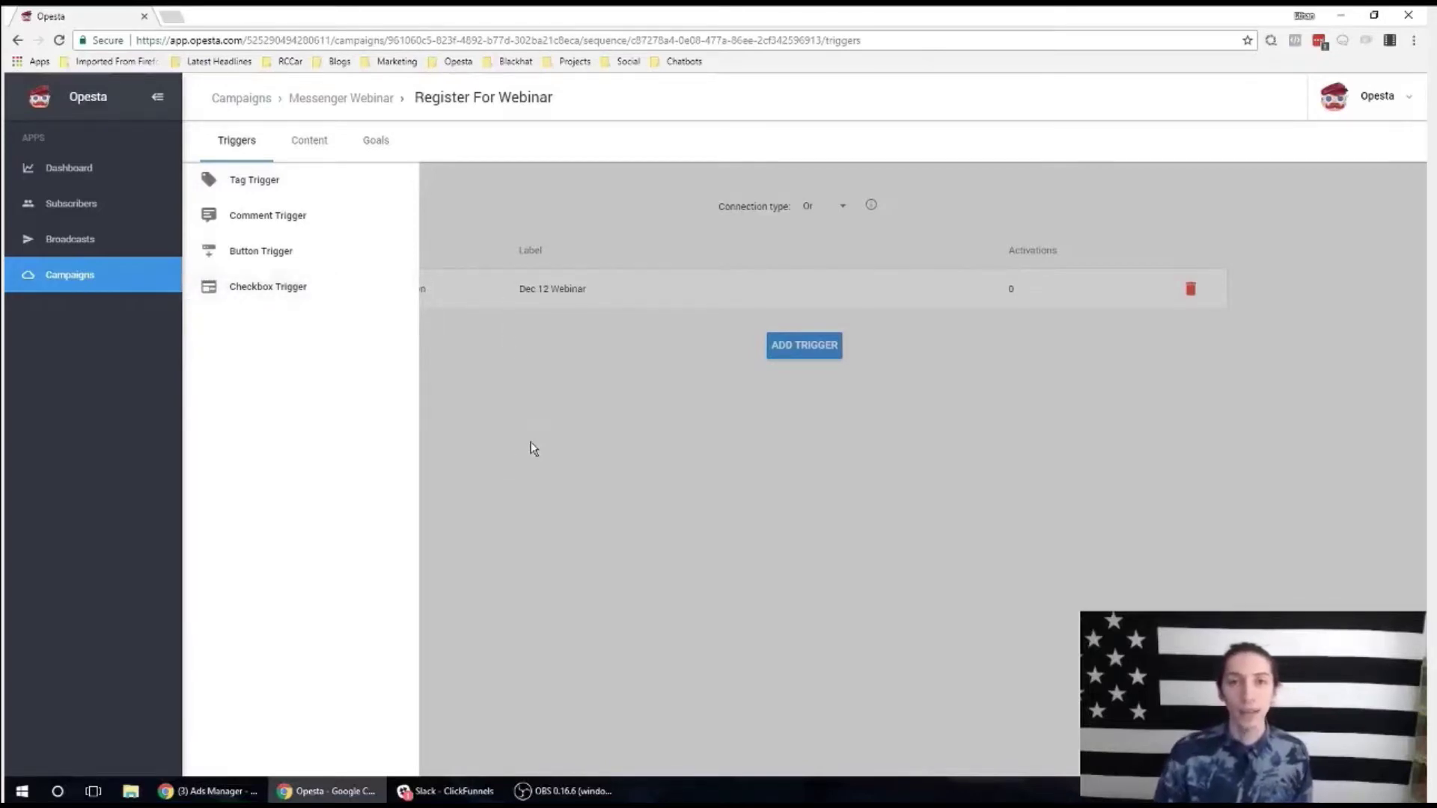
pyautogui.click(567, 449)
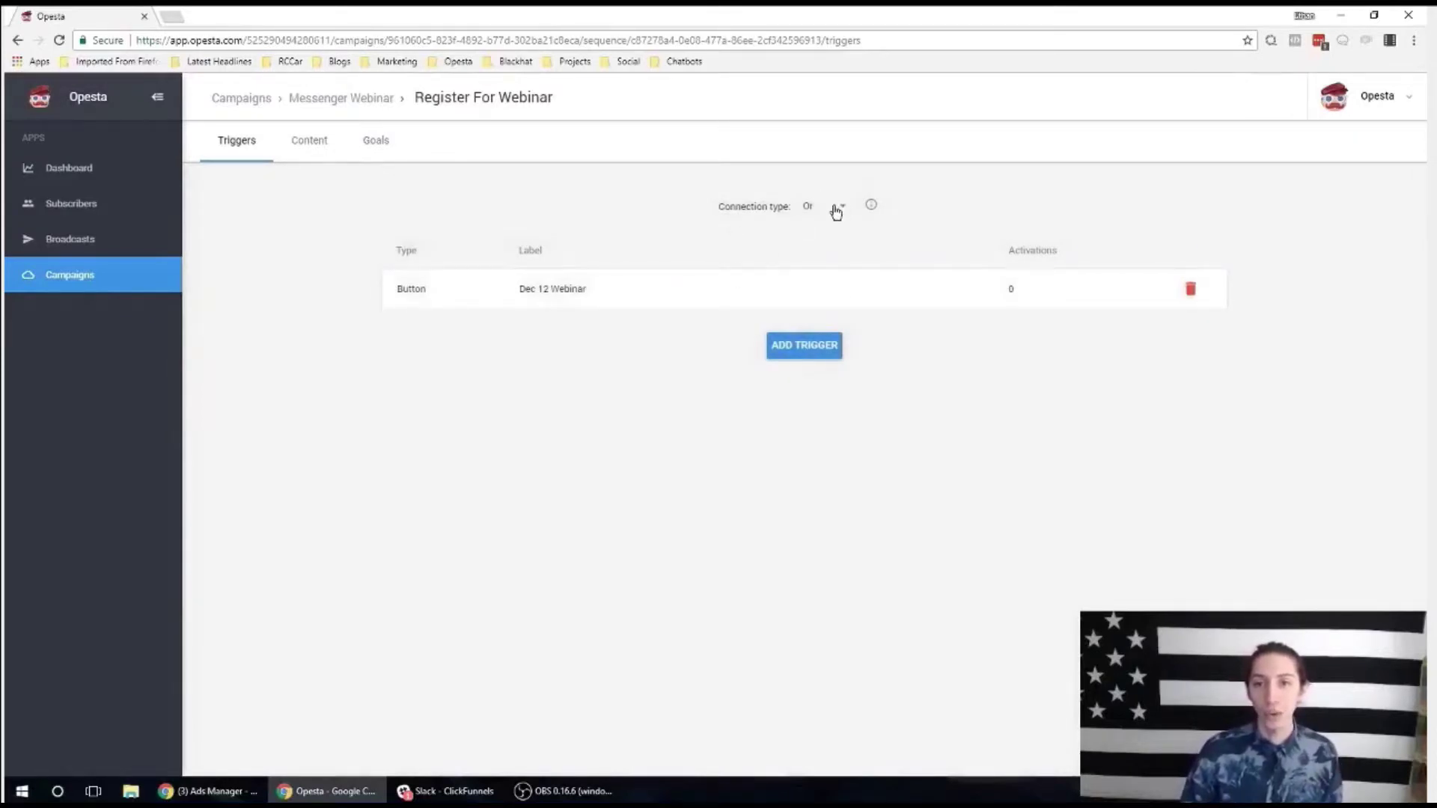
# Set the trigger connection type to And and add a tag trigger using a new tag named "customer".
pyautogui.click(834, 209)
pyautogui.click(832, 238)
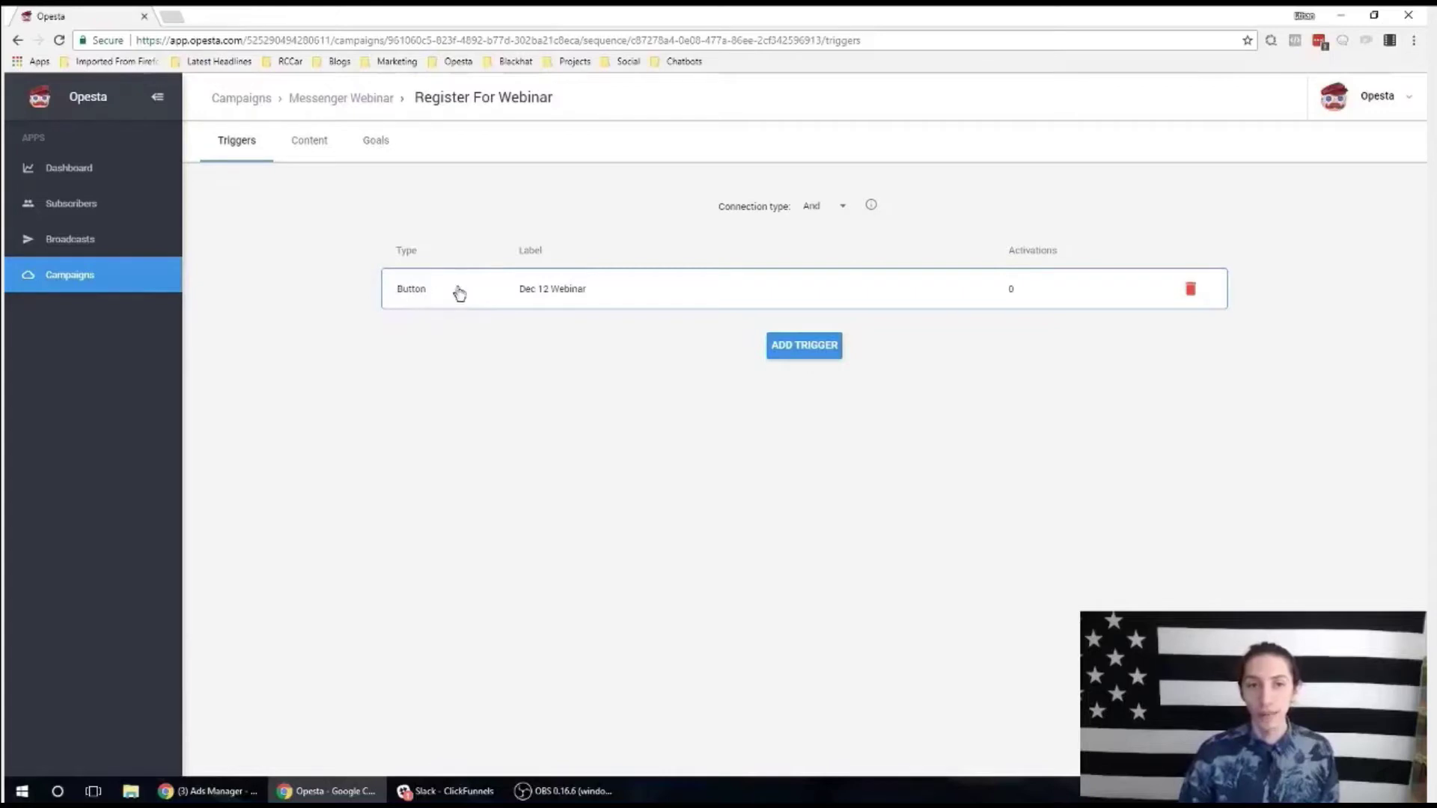
pyautogui.click(789, 348)
pyautogui.click(295, 186)
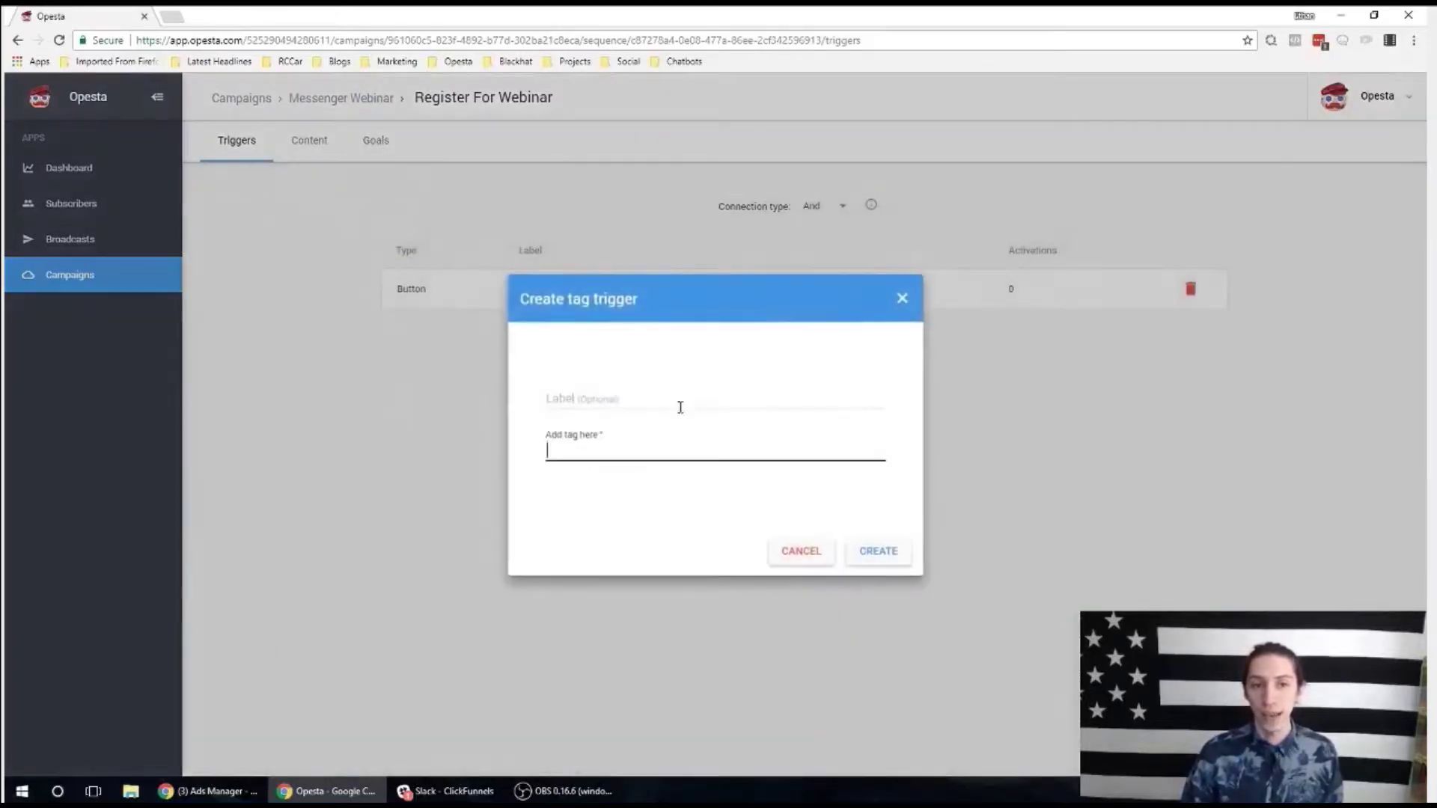
pyautogui.write('cus')
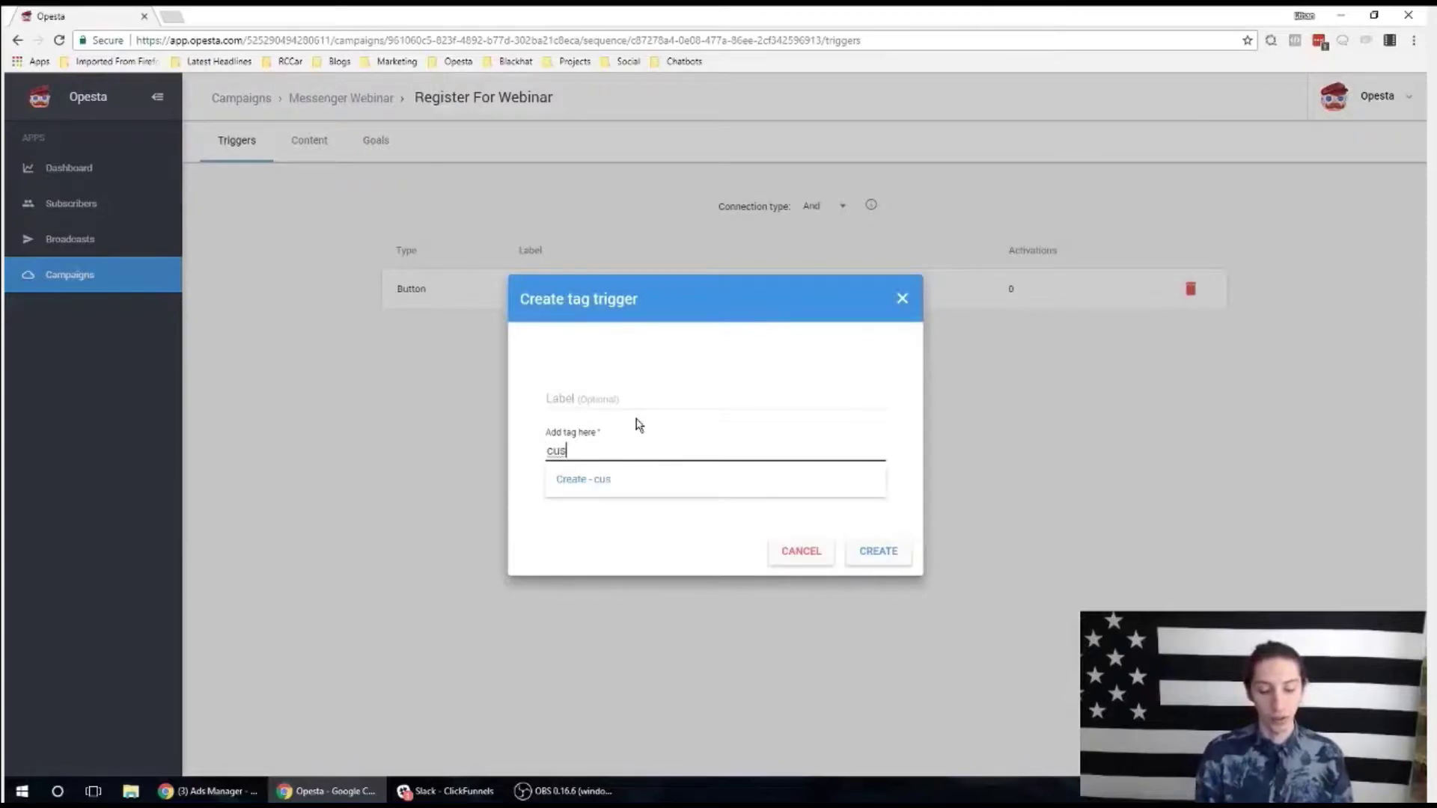
pyautogui.write('tomer')
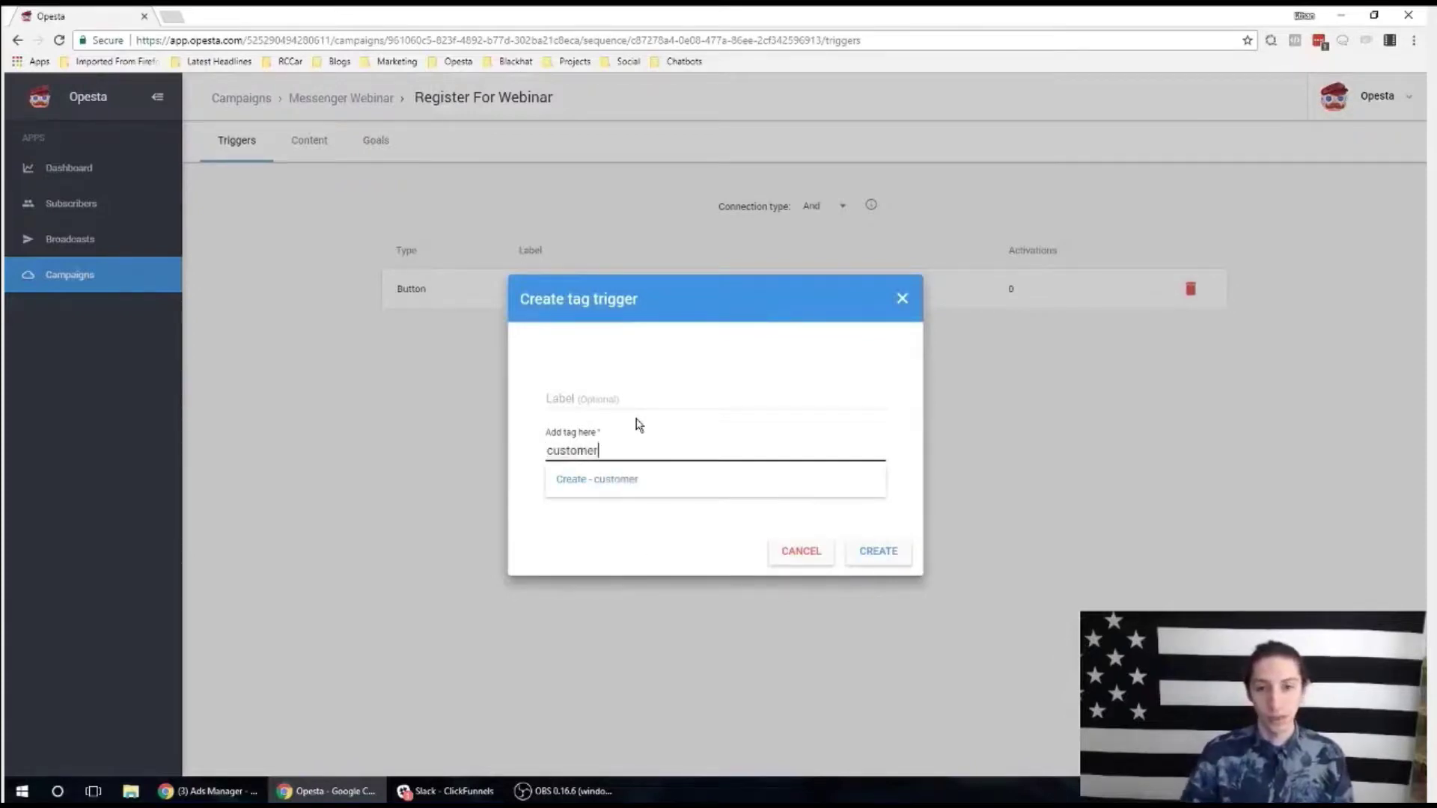
pyautogui.click(642, 483)
pyautogui.click(889, 562)
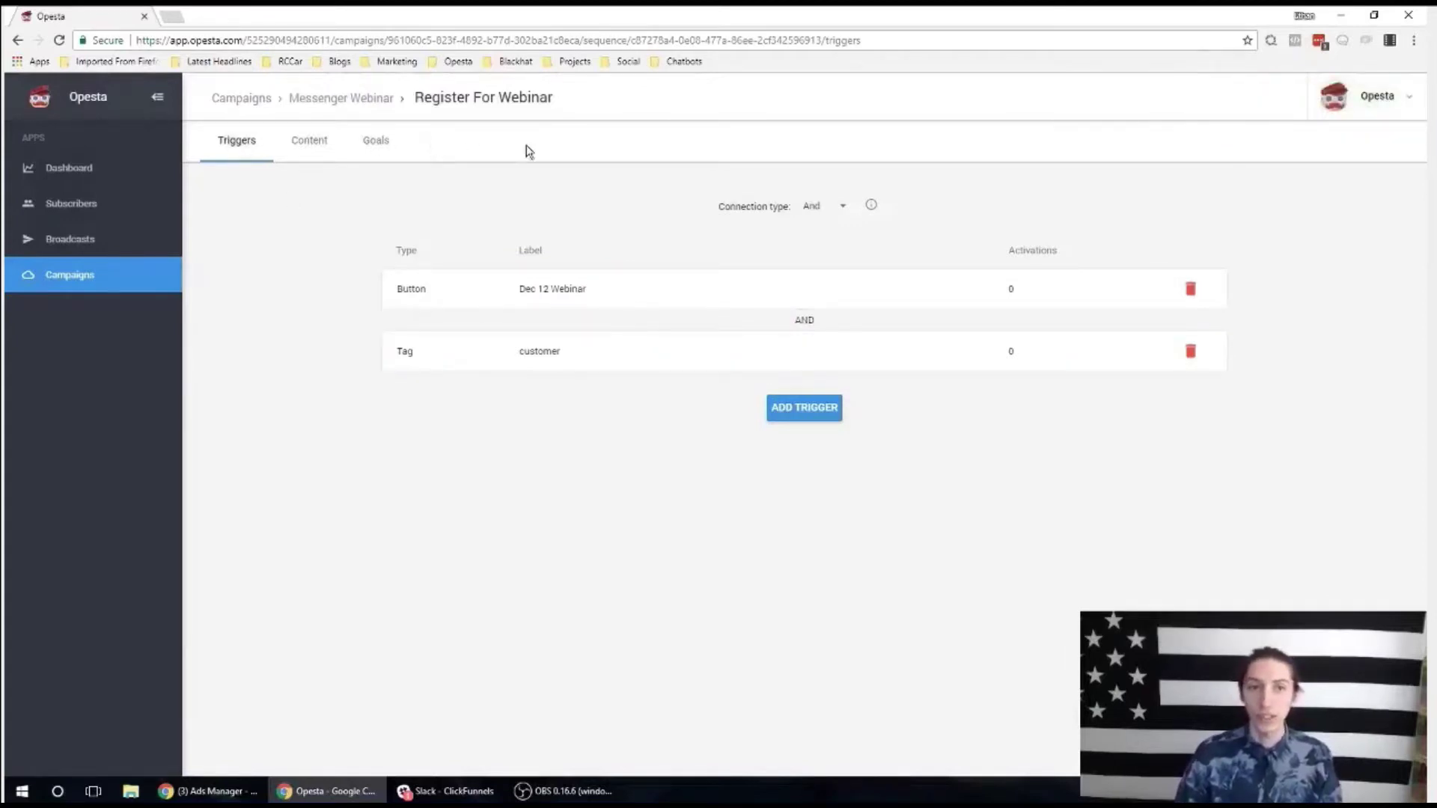
# Delete the "customer" tag trigger from the sequence.
pyautogui.click(1192, 355)
pyautogui.click(879, 464)
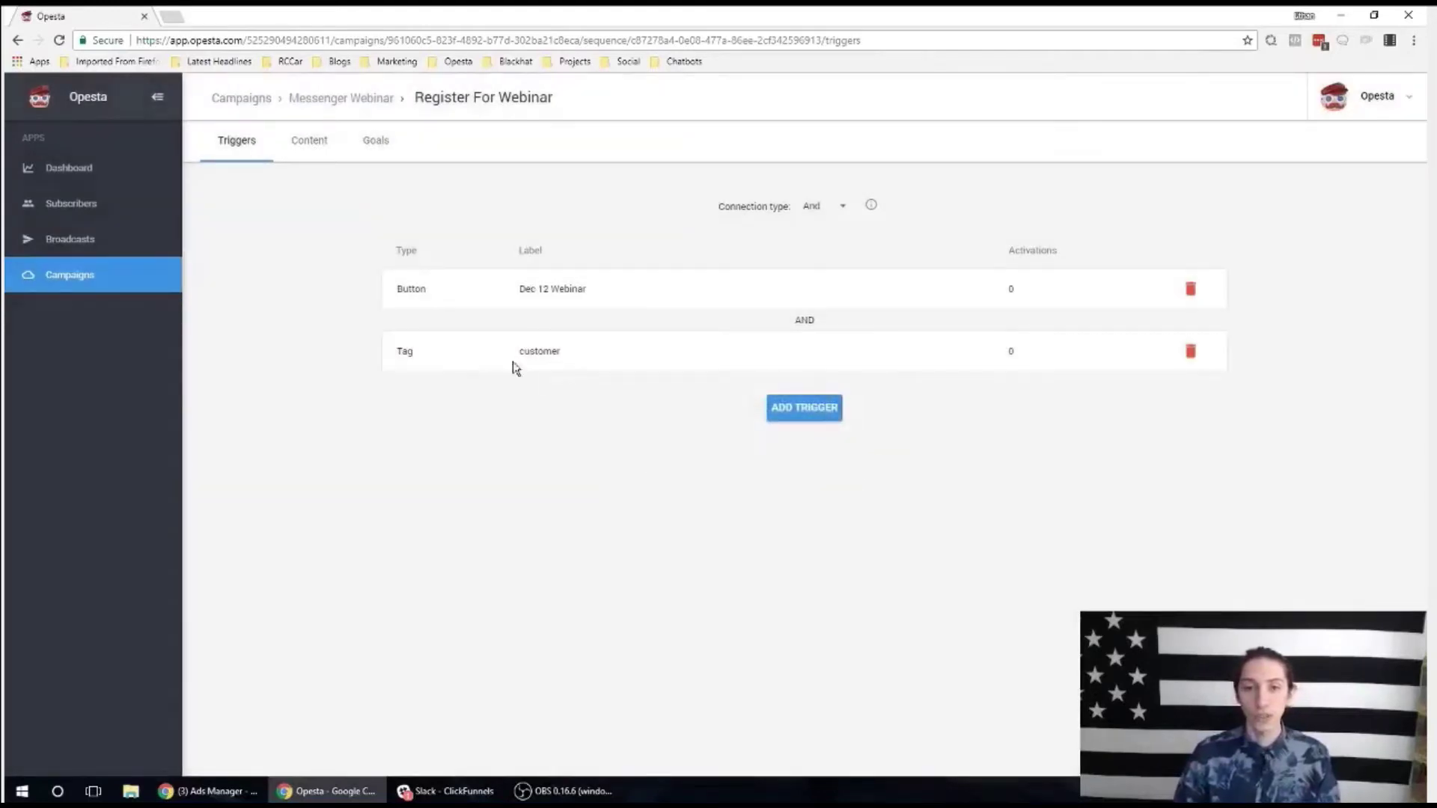
# View the sequence's content and check which kinds of items can be added to it.
pyautogui.click(306, 149)
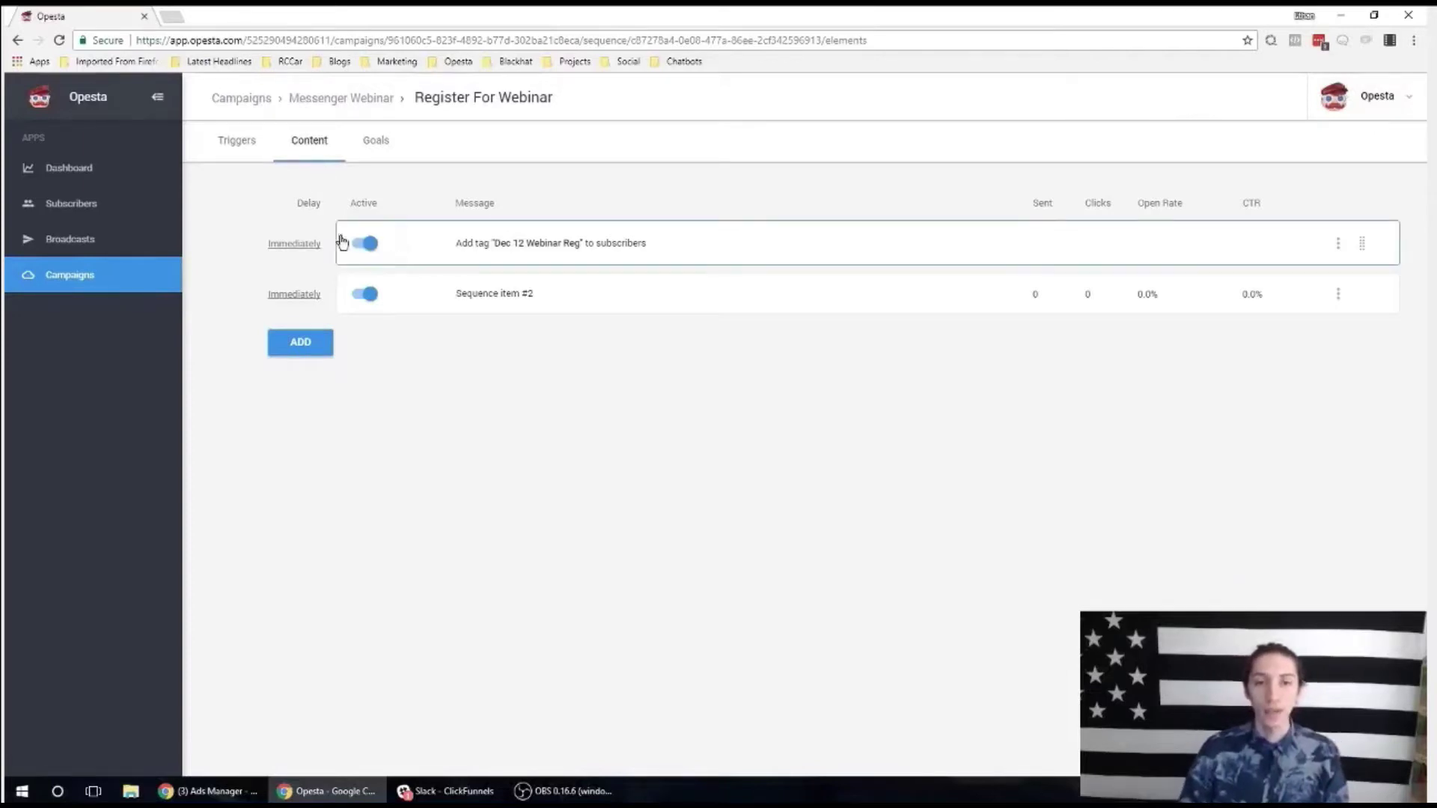
pyautogui.click(303, 346)
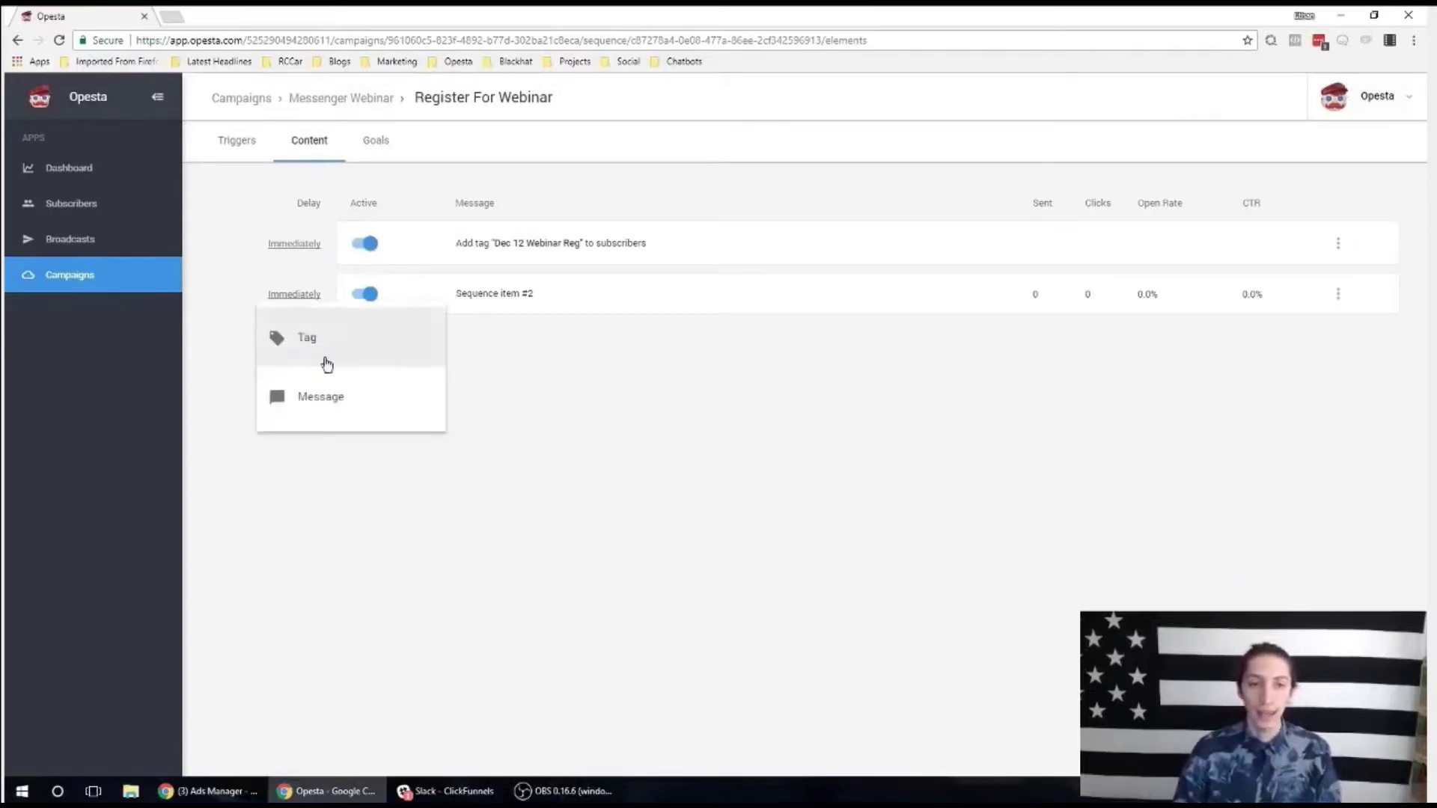
pyautogui.click(617, 346)
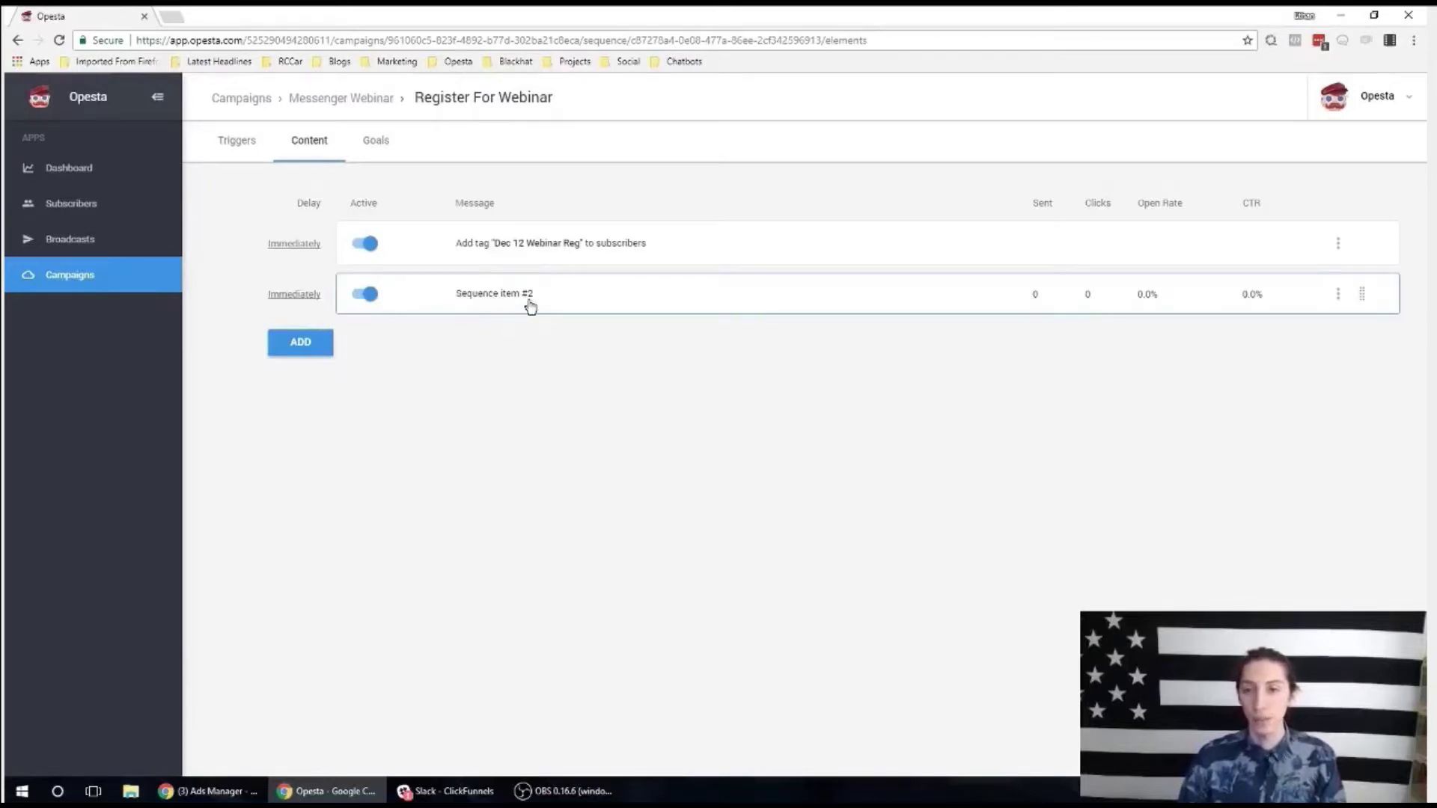
# Open Sequence item #2 for editing, try adding a button to its message, remove it and return to the sequence content.
pyautogui.click(502, 300)
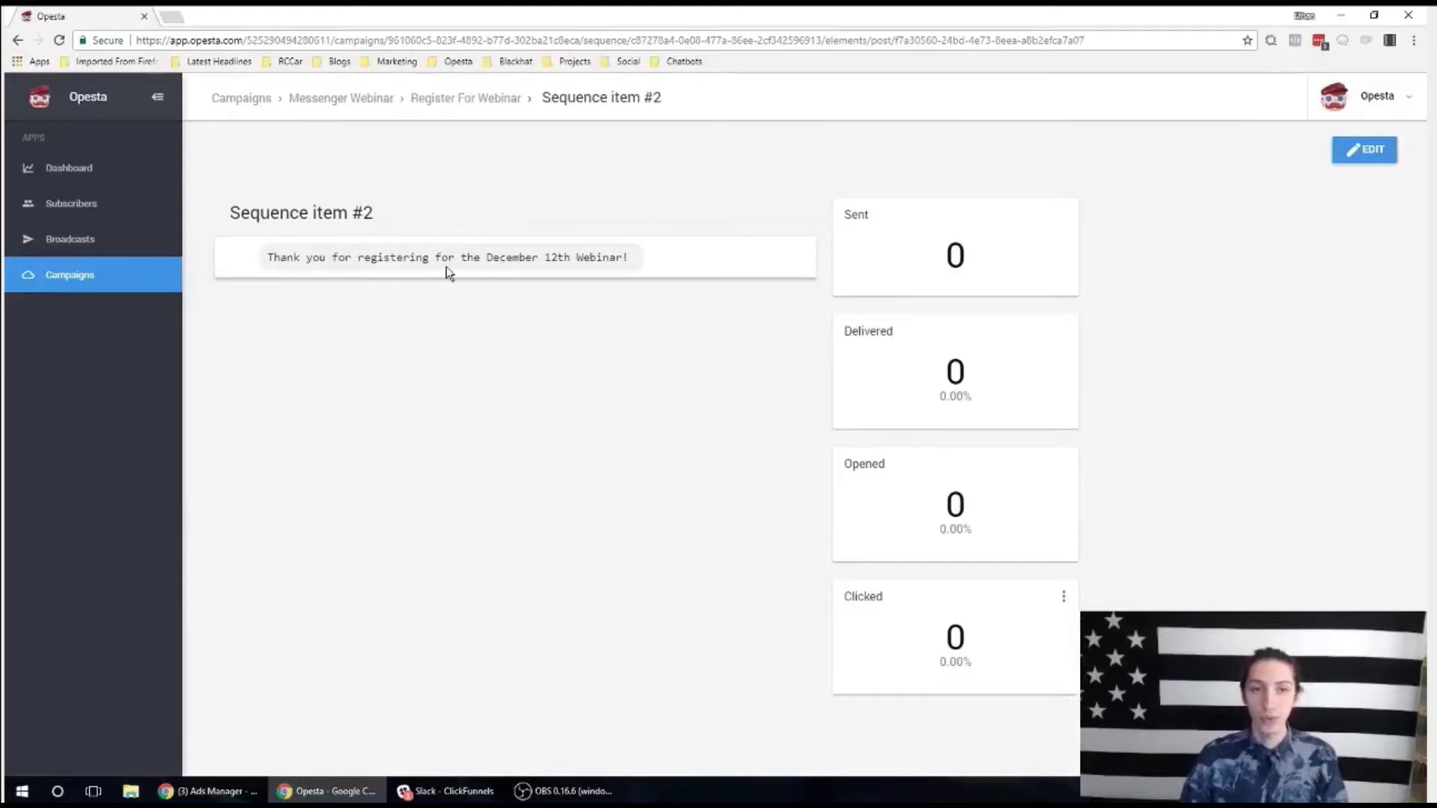
pyautogui.click(1364, 150)
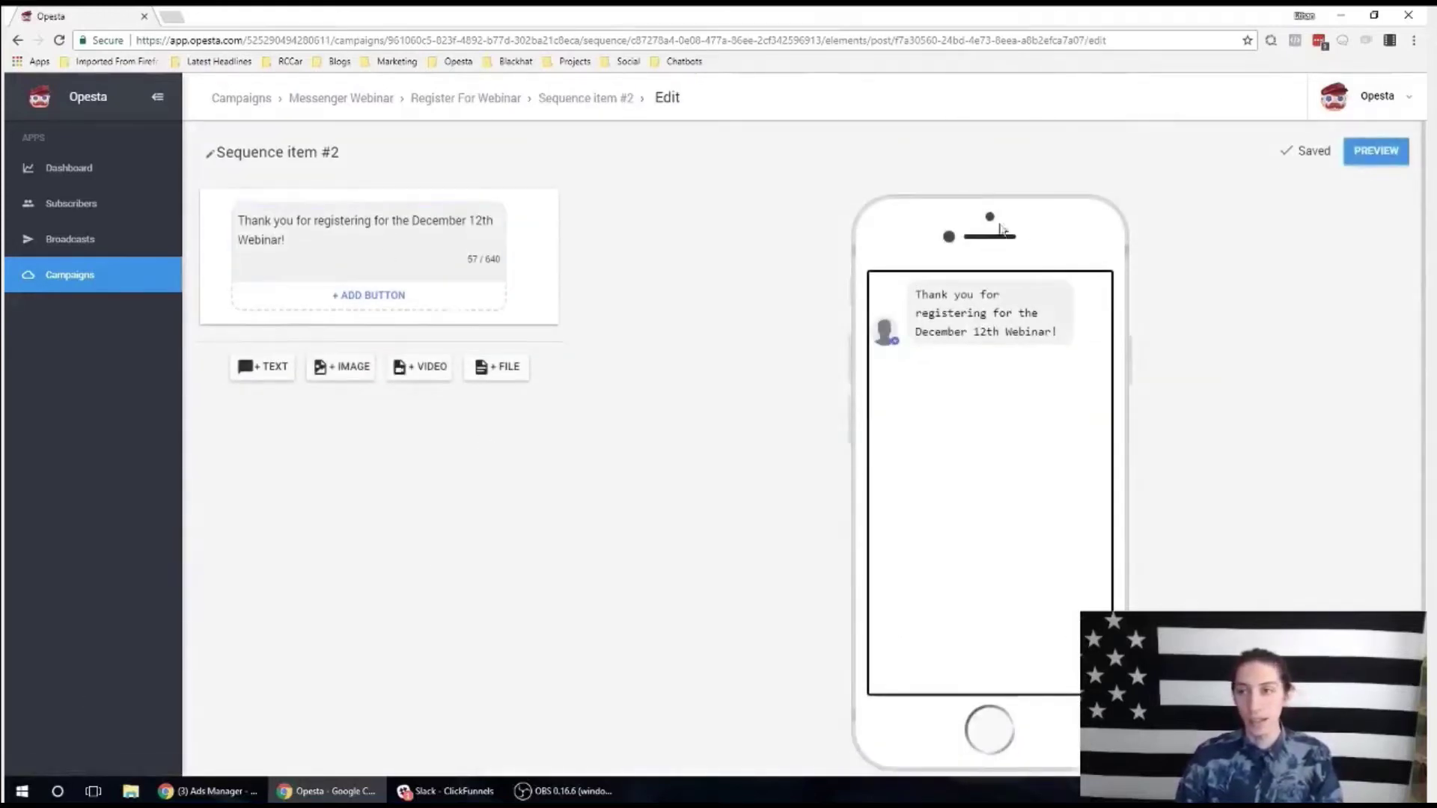
pyautogui.click(372, 299)
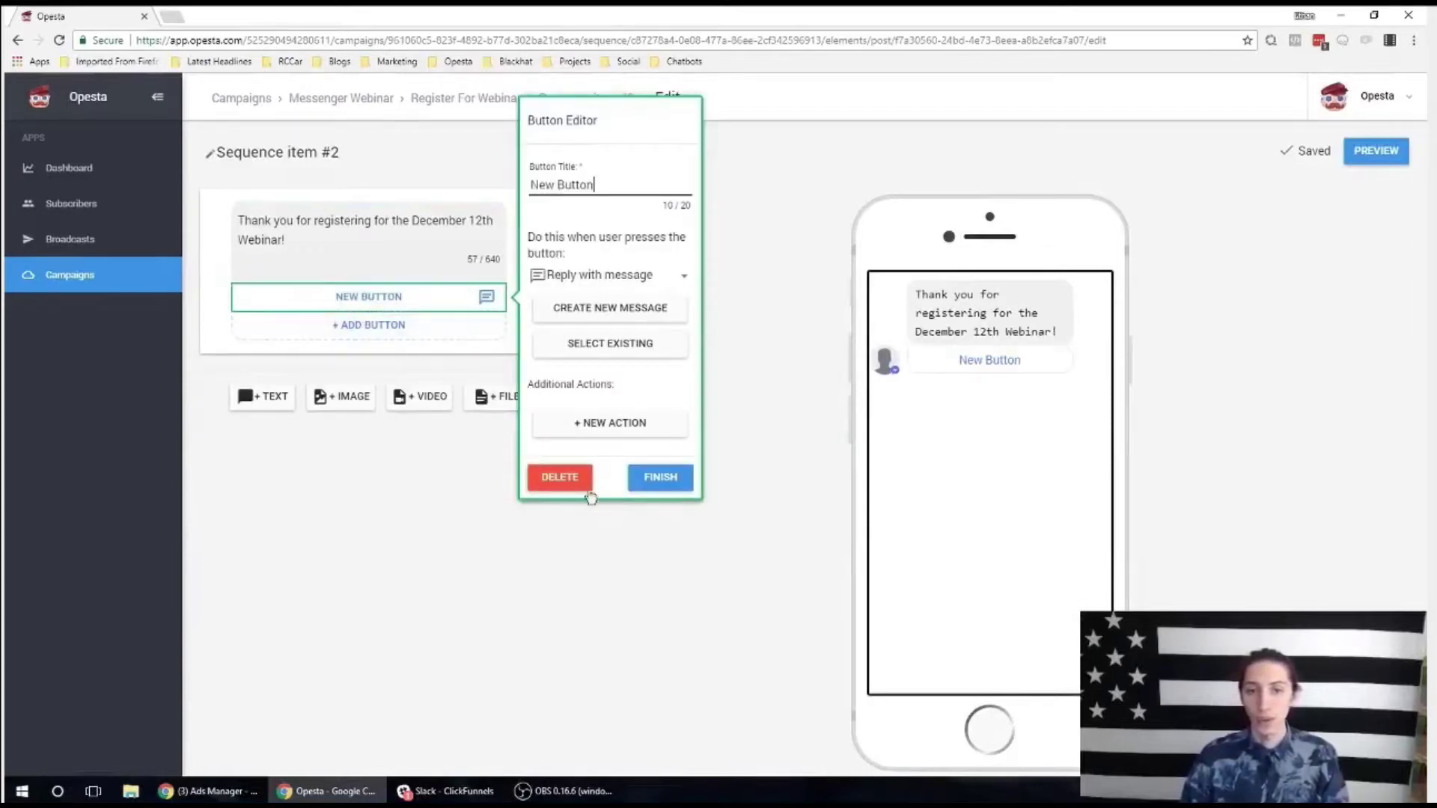
pyautogui.click(563, 480)
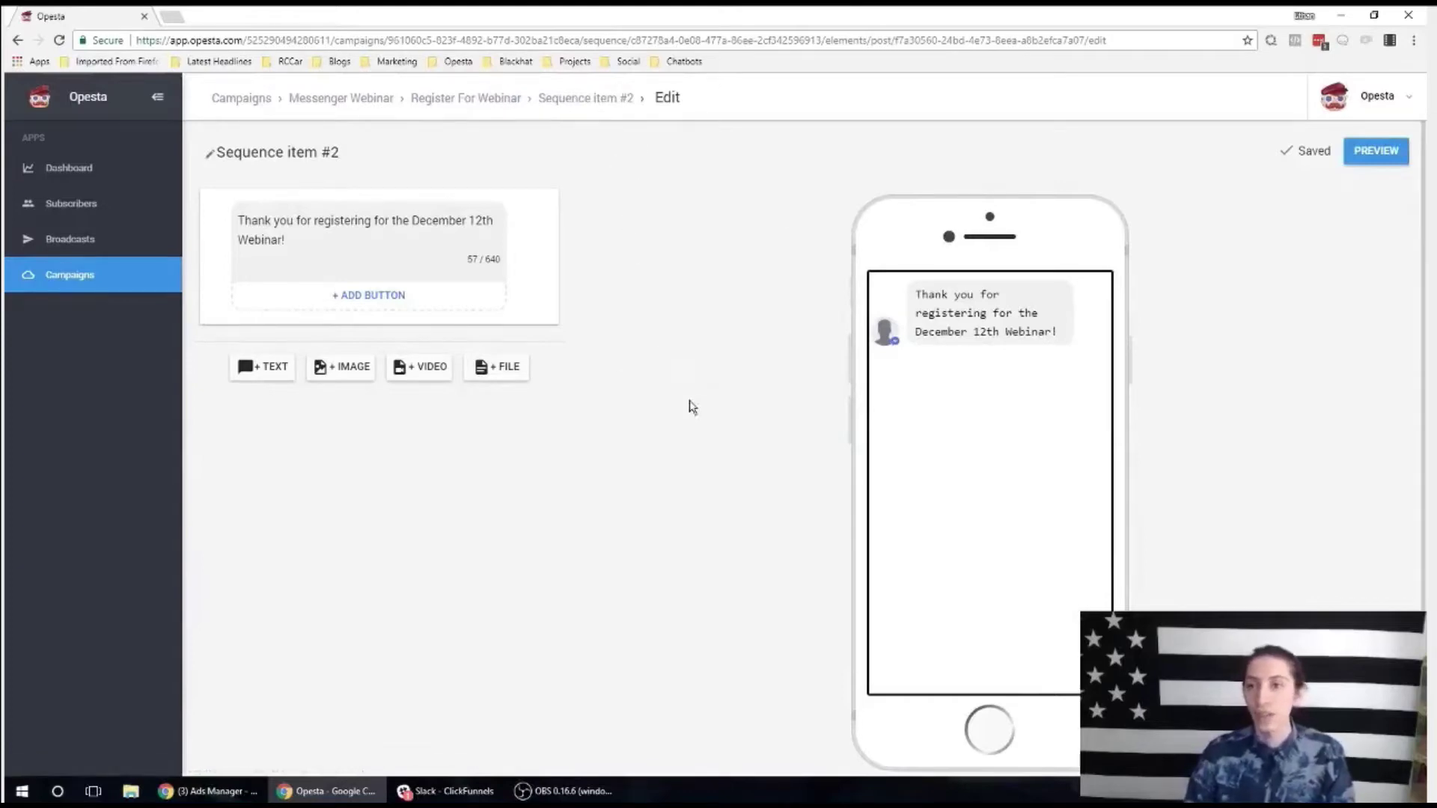
pyautogui.click(565, 99)
pyautogui.click(475, 102)
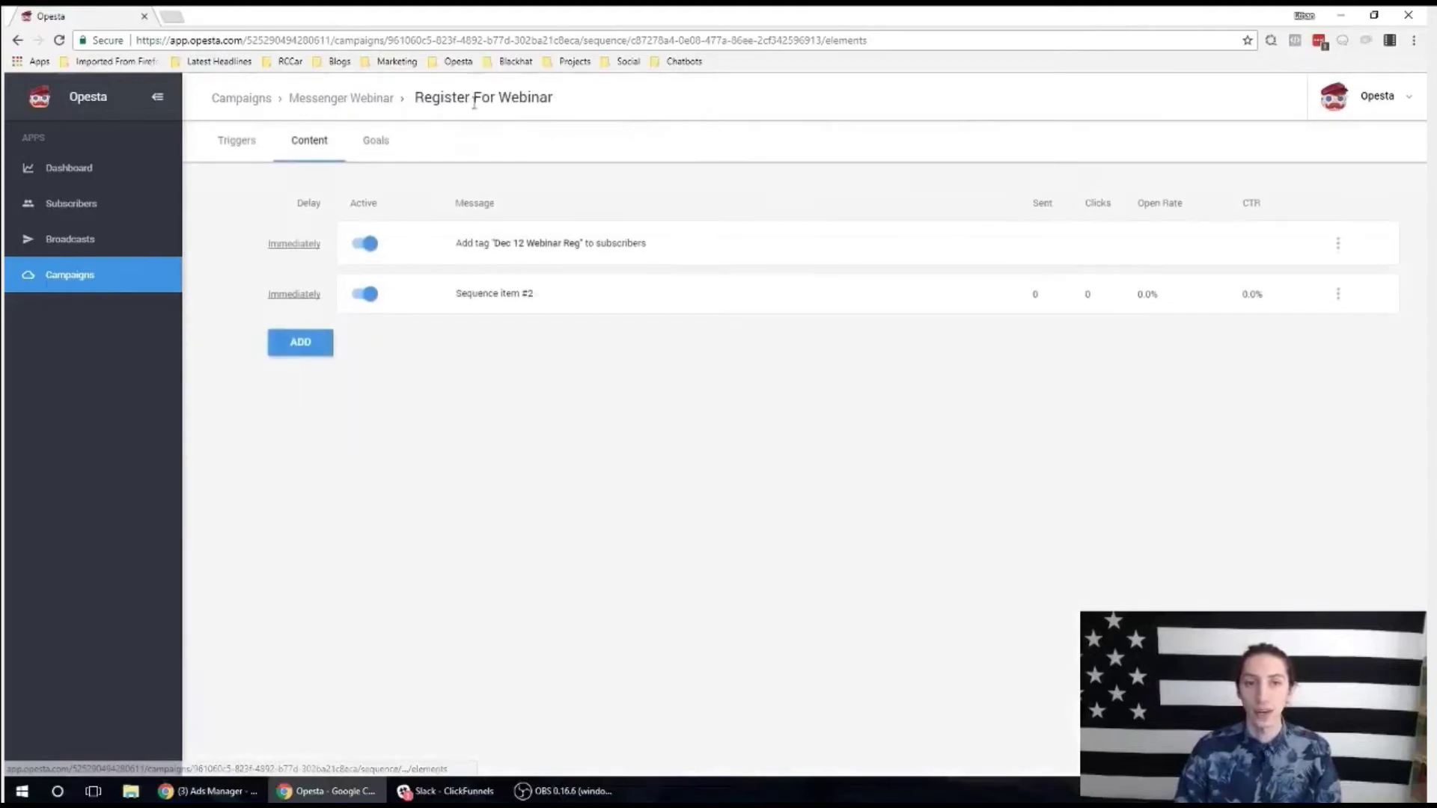
# Add a message item to the Register For Webinar sequence and create a new message for it.
pyautogui.click(297, 349)
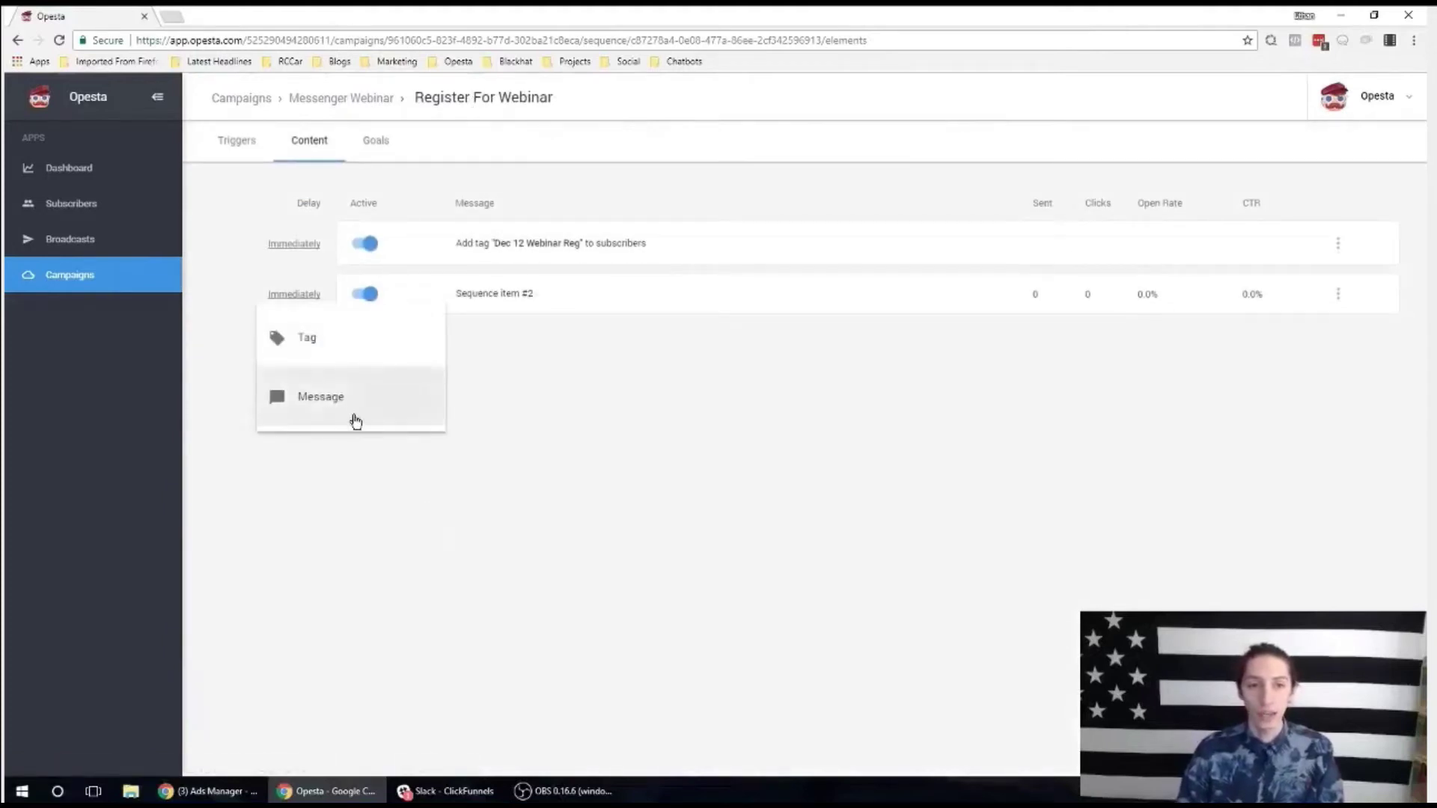
pyautogui.click(352, 404)
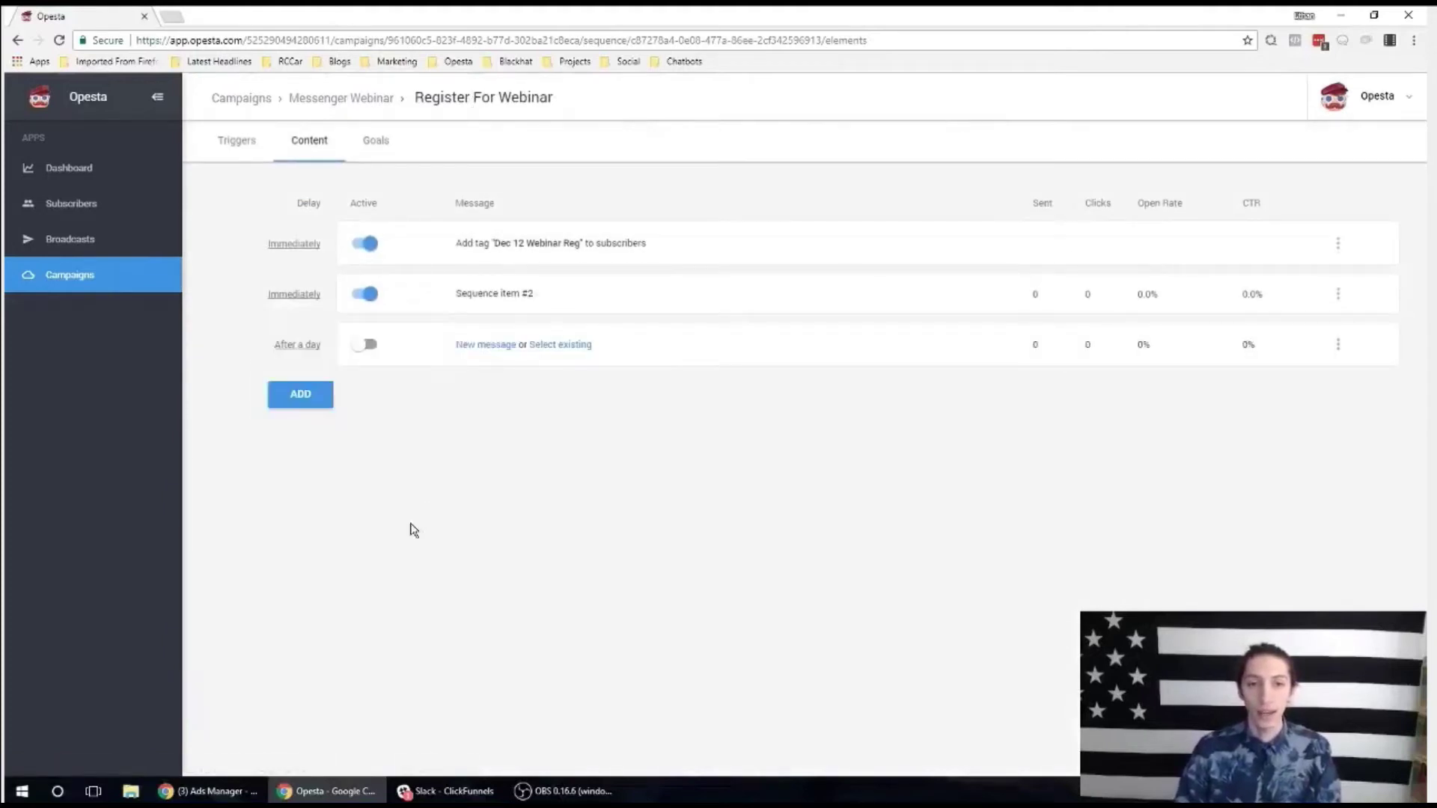
pyautogui.click(478, 345)
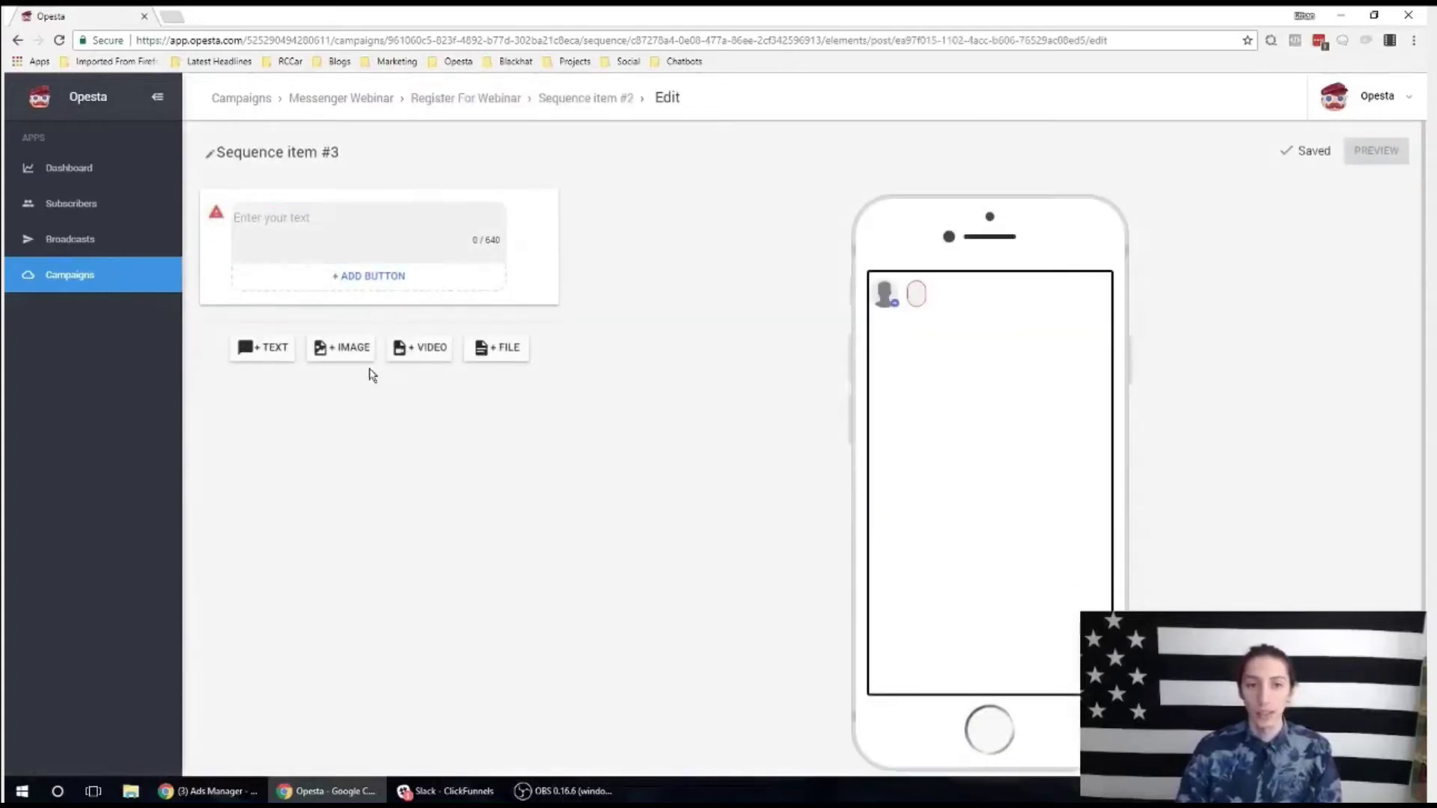
# Add an image block to Sequence item #3 and move it above the text block, leaving the image unselected.
pyautogui.click(342, 350)
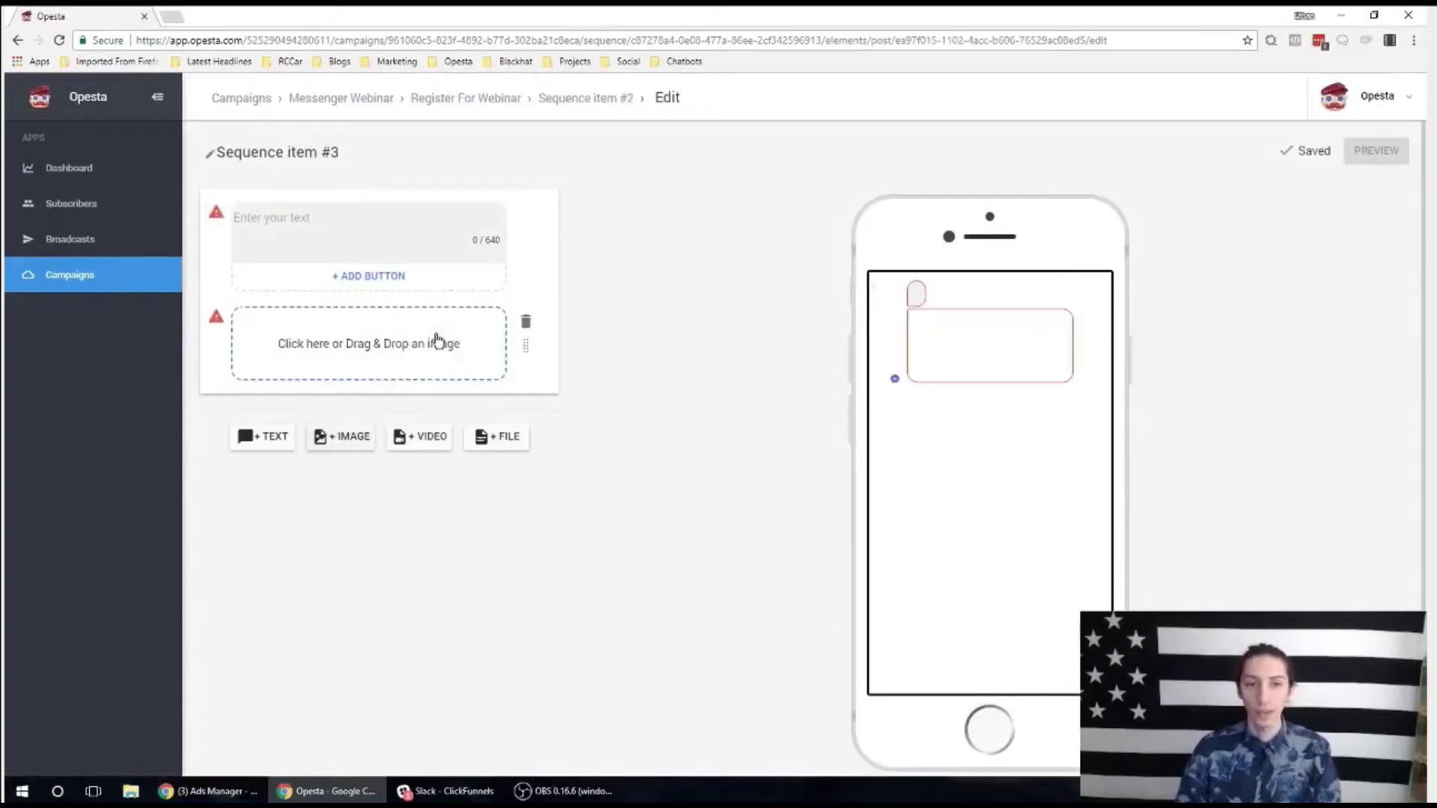
pyautogui.moveTo(525, 345); pyautogui.dragTo(507, 235)
pyautogui.click(375, 238)
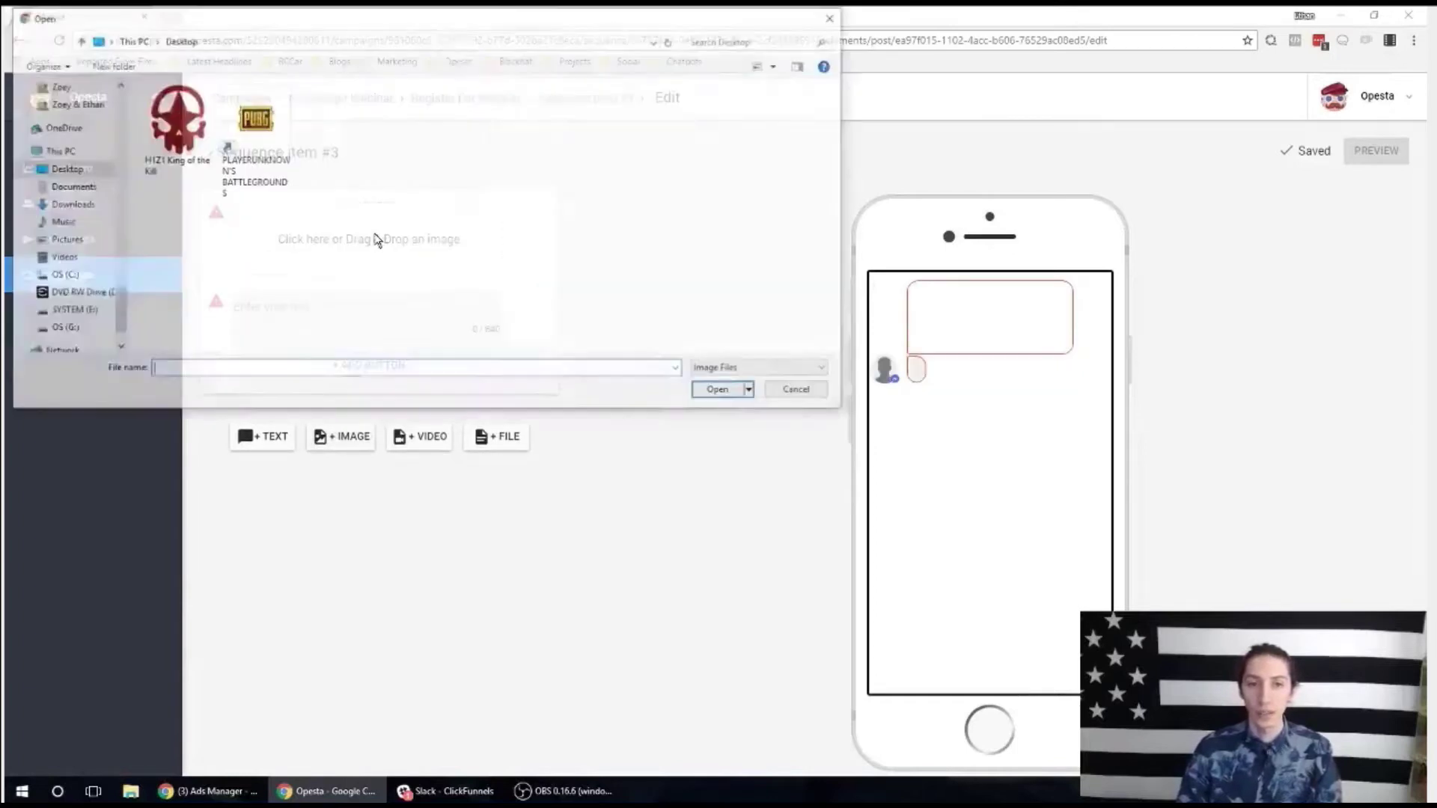
pyautogui.click(829, 18)
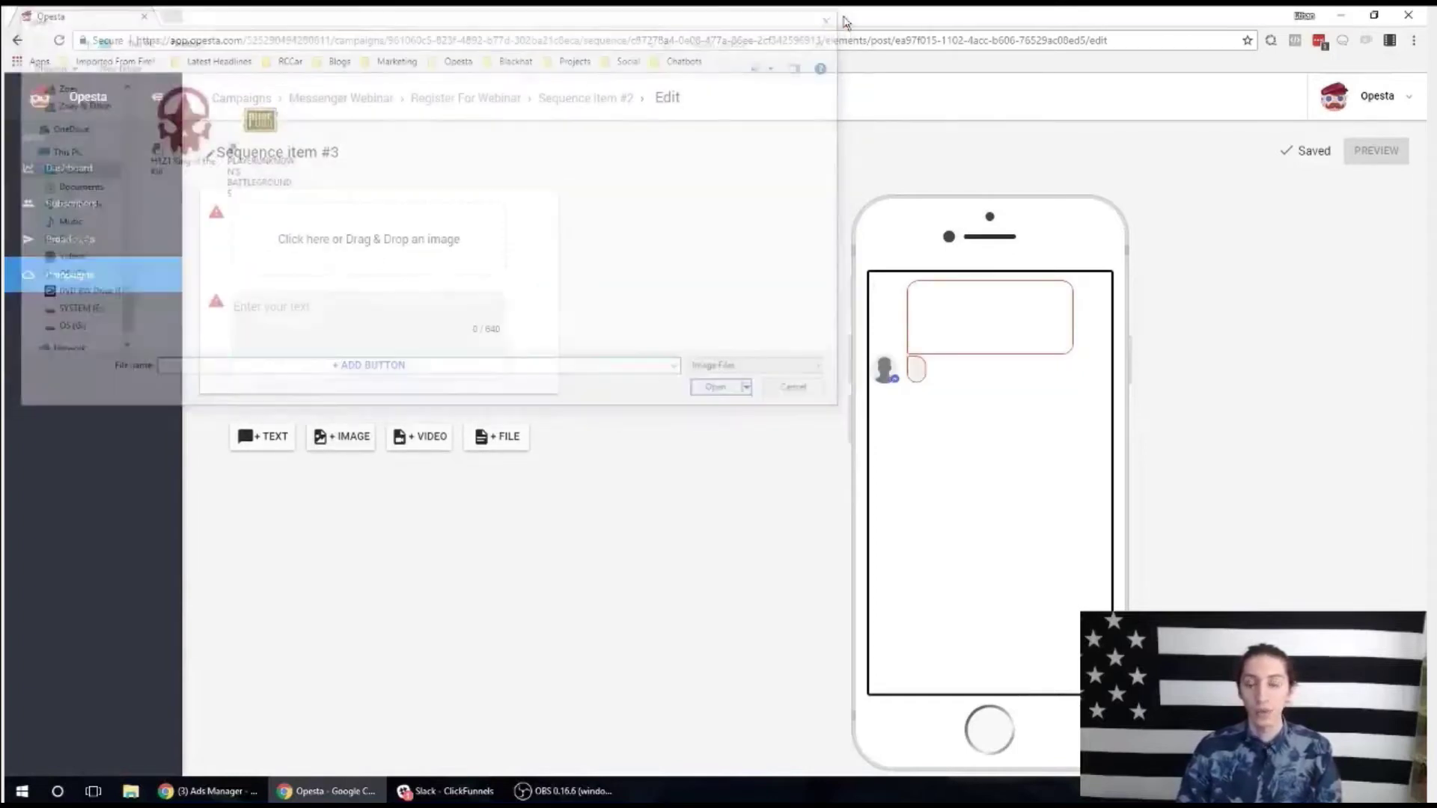
# Return from the message editor to the Register For Webinar content list and view the options available for Sequence item #3.
pyautogui.click(366, 338)
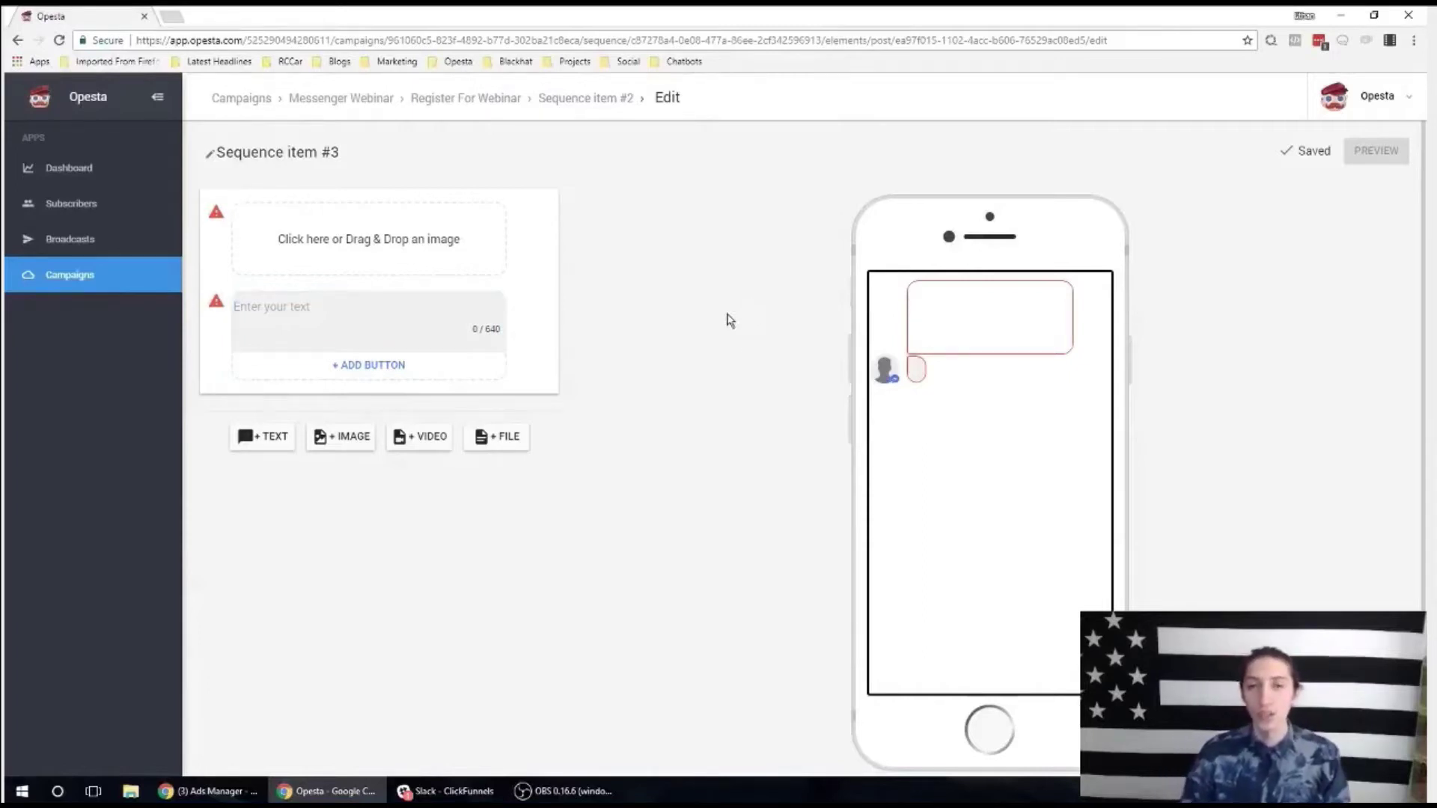
pyautogui.click(583, 101)
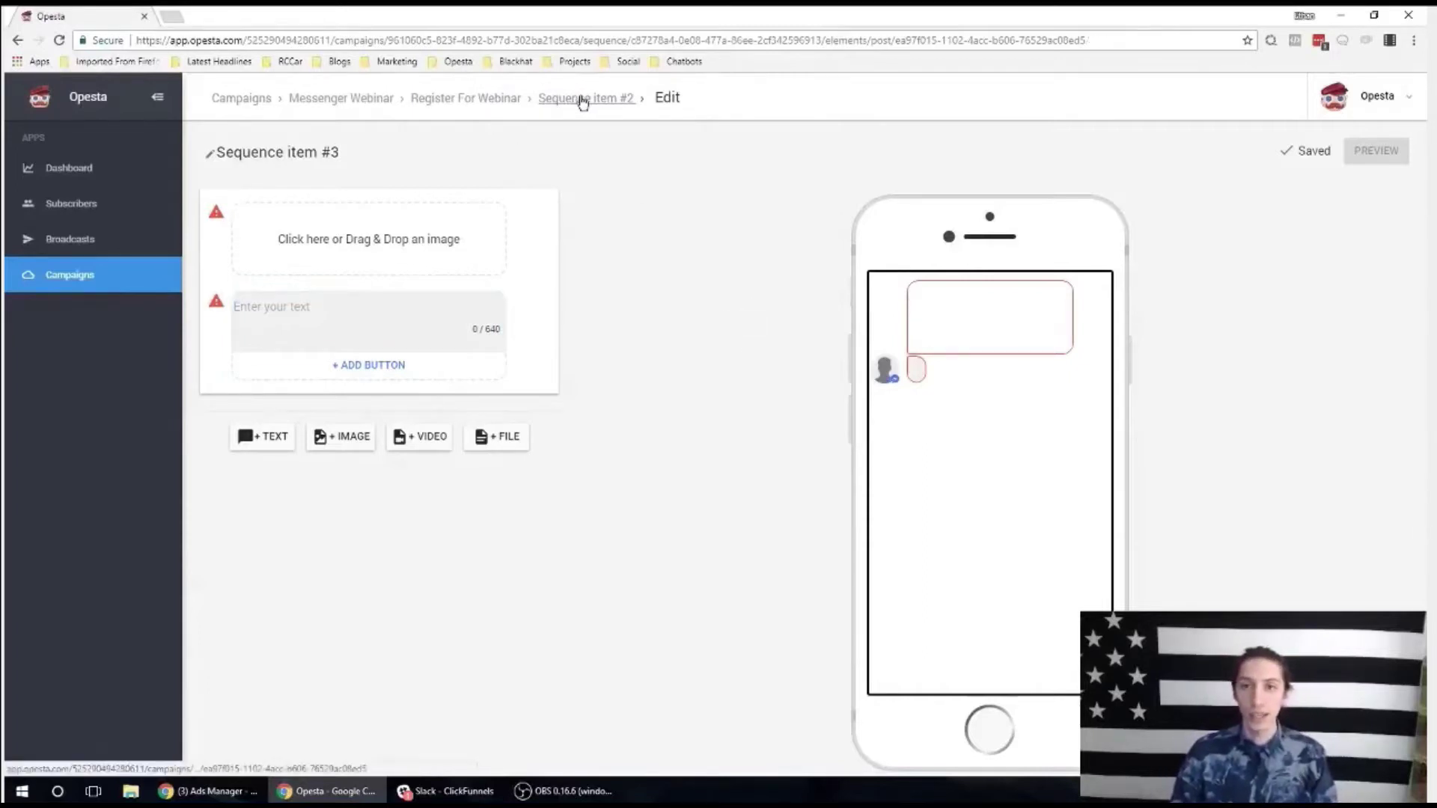
pyautogui.click(500, 102)
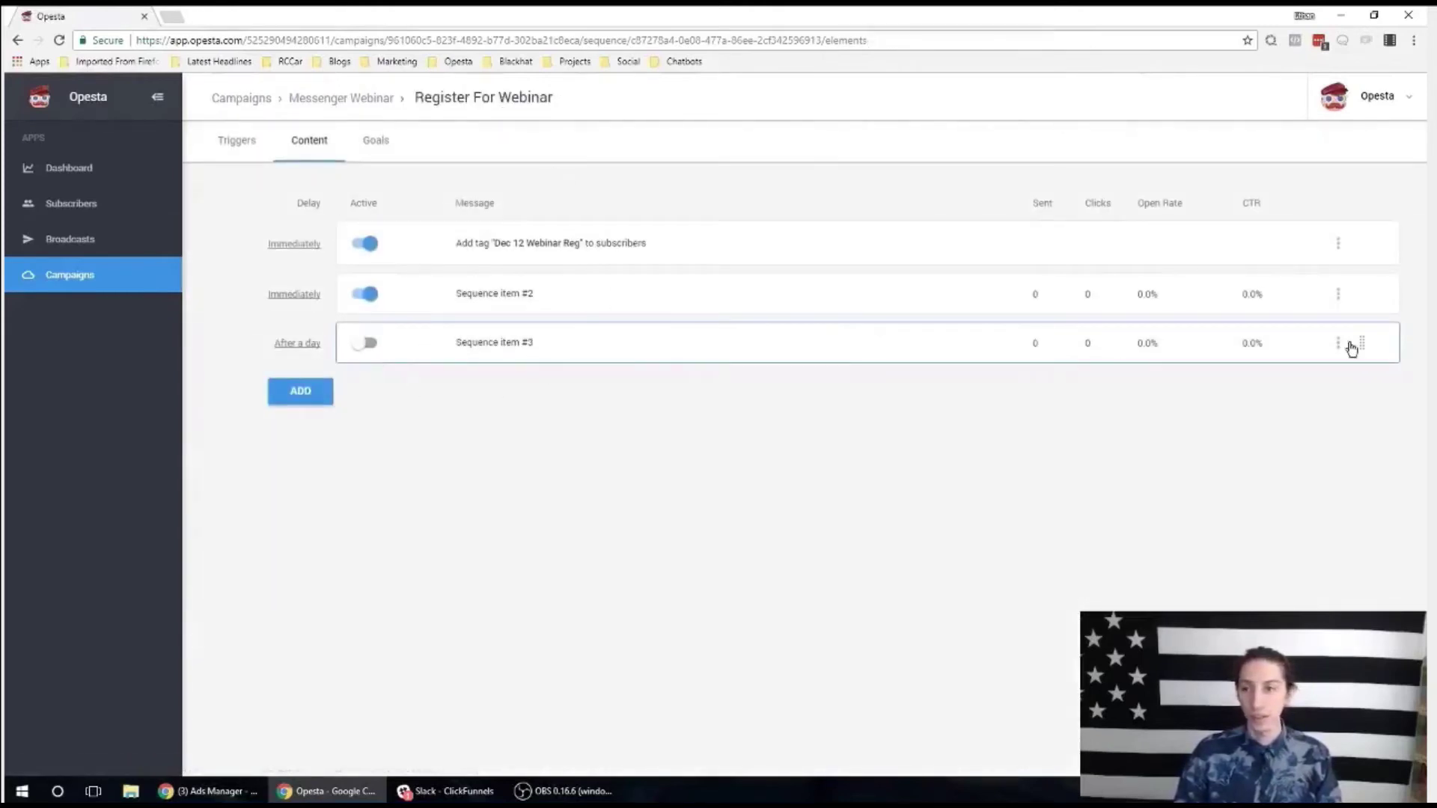
pyautogui.click(1340, 344)
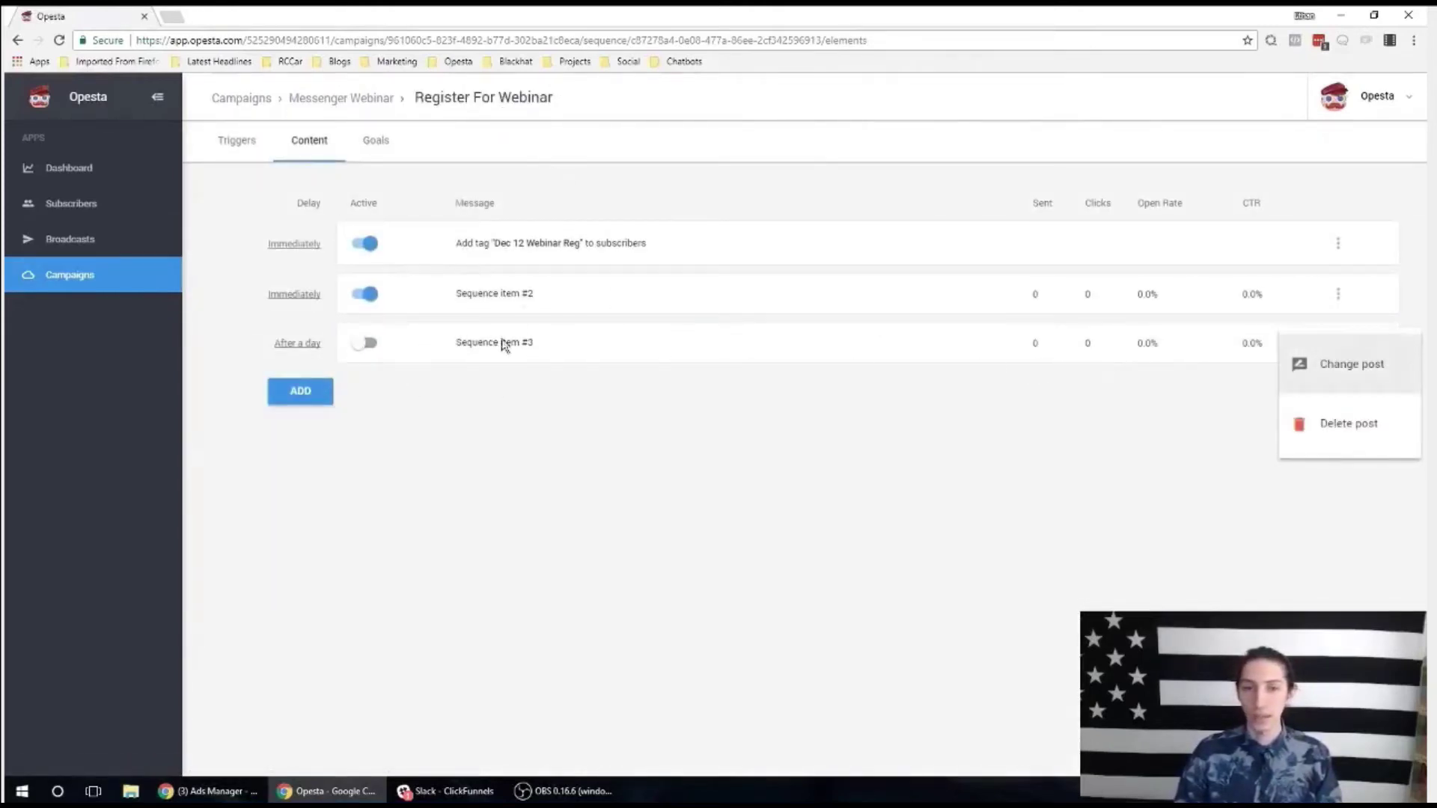
# Rename Sequence item #2 as "Thank you message" and return to the Register For Webinar content list.
pyautogui.click(513, 298)
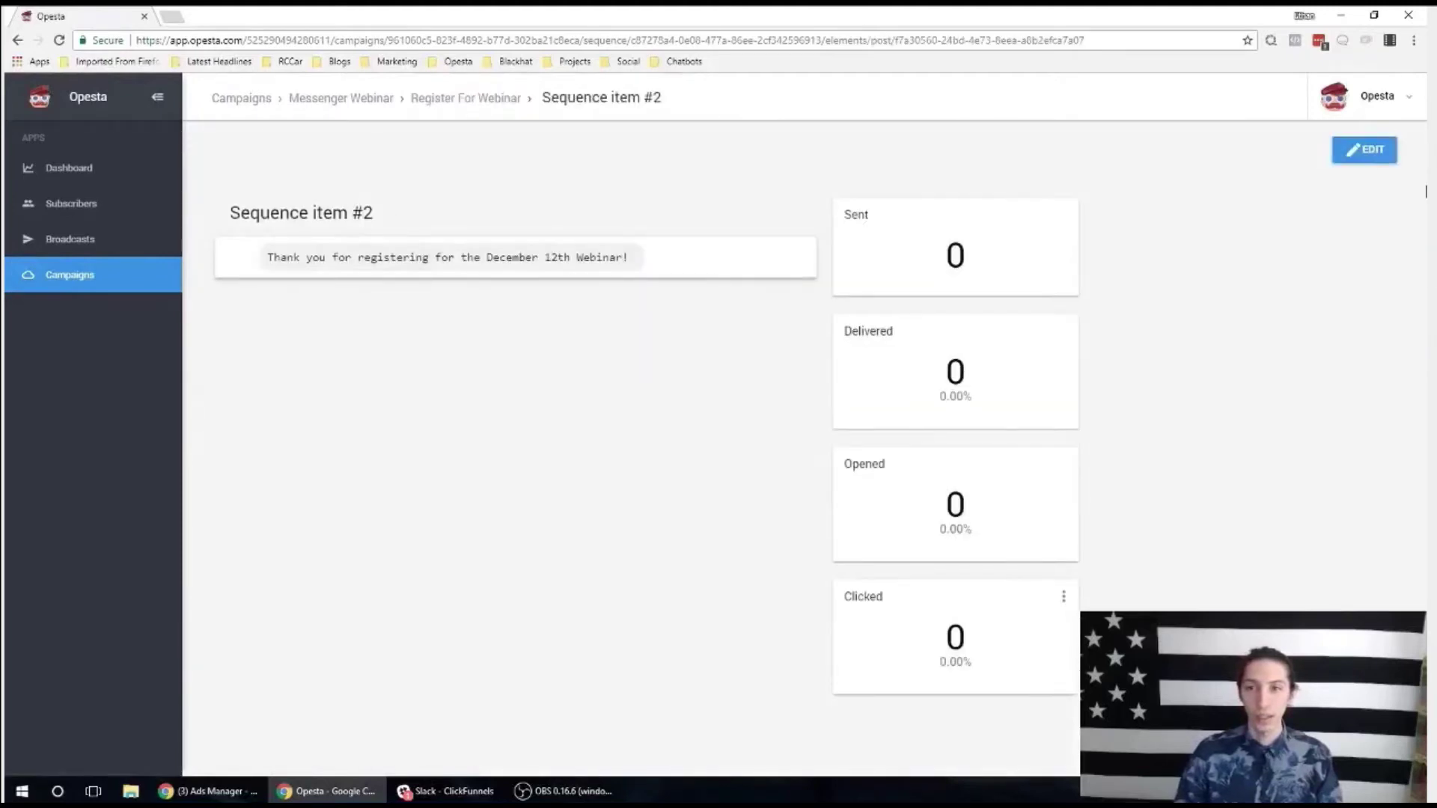
pyautogui.click(1363, 150)
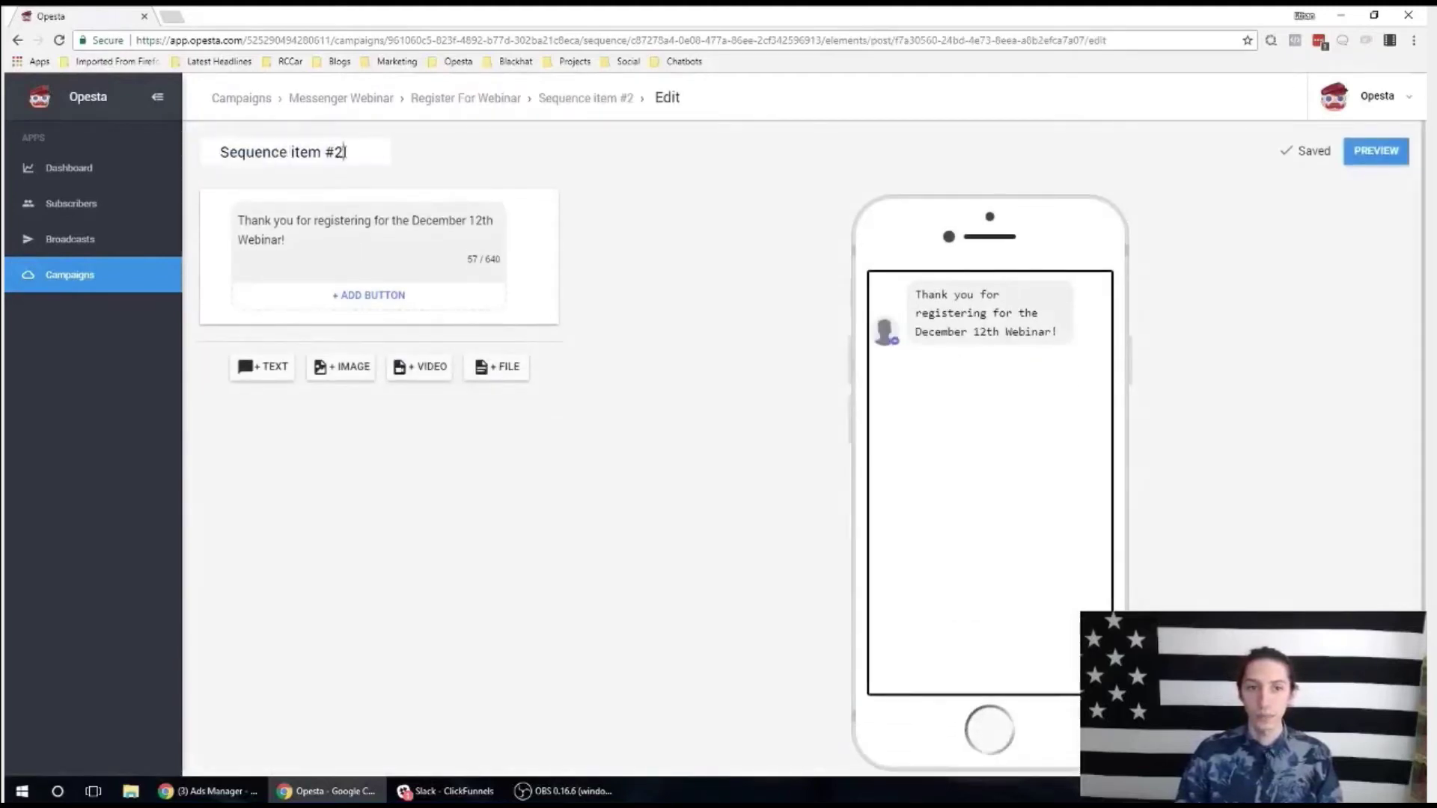
pyautogui.moveTo(346, 152); pyautogui.dragTo(177, 154)
pyautogui.write('Thank ')
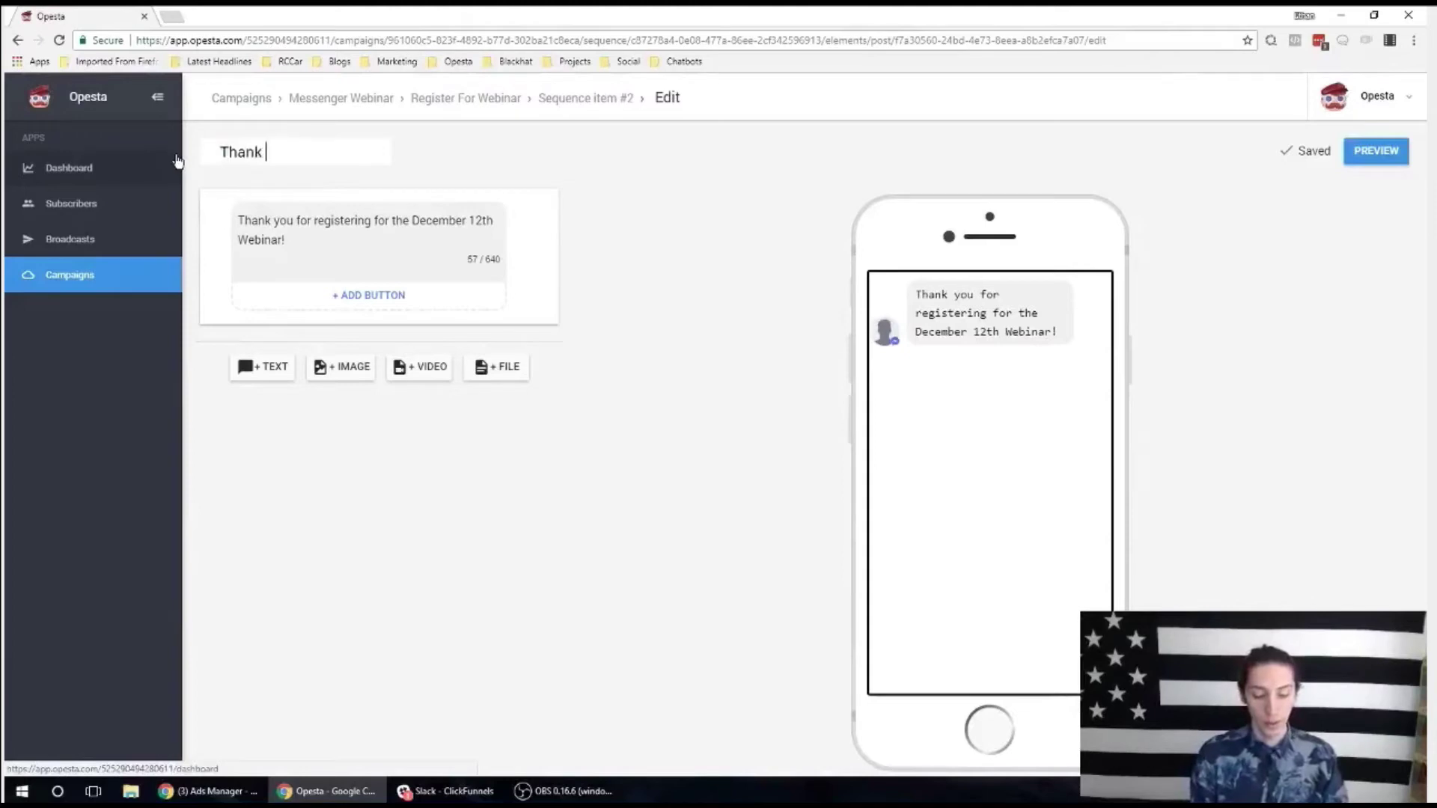
pyautogui.write('you me')
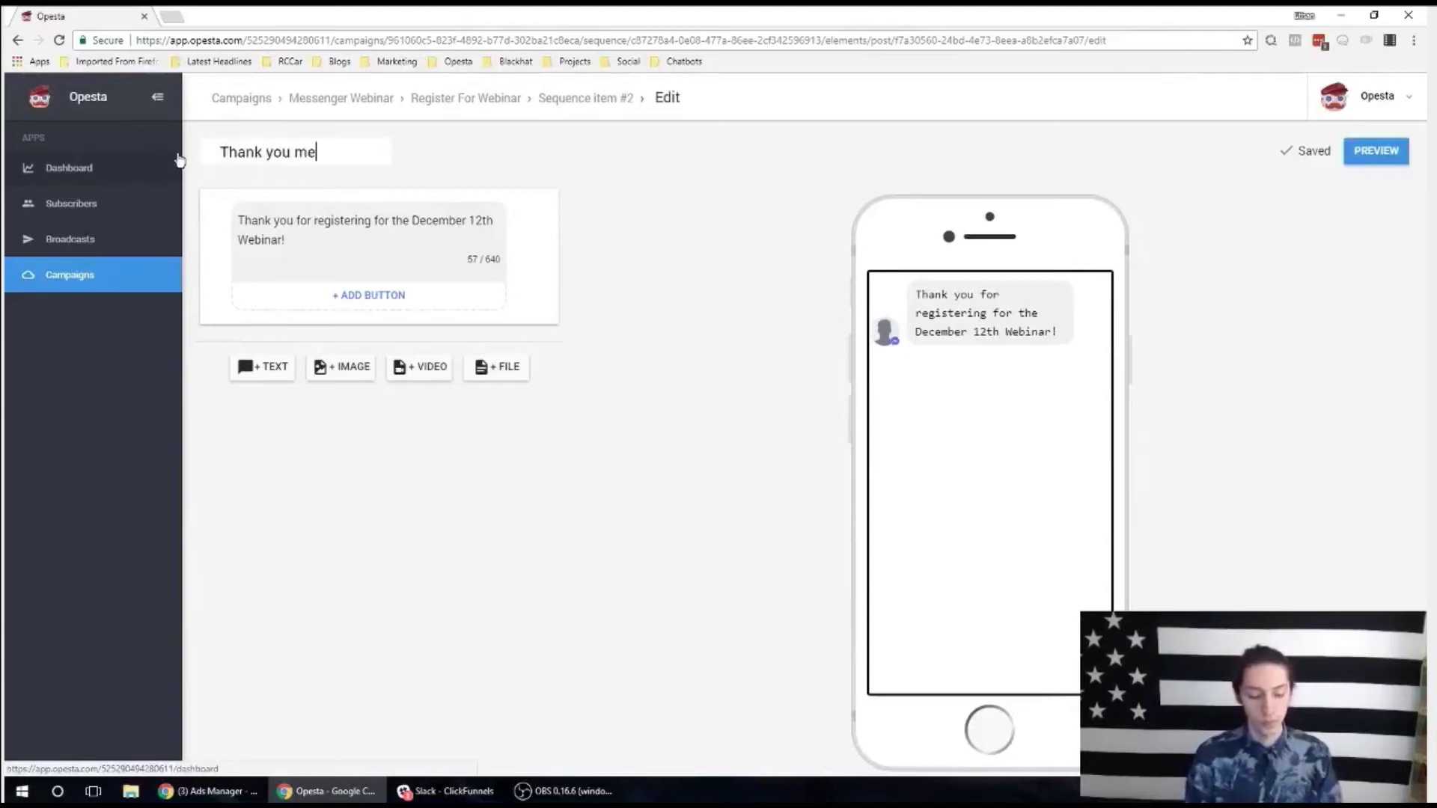
pyautogui.write('ssage')
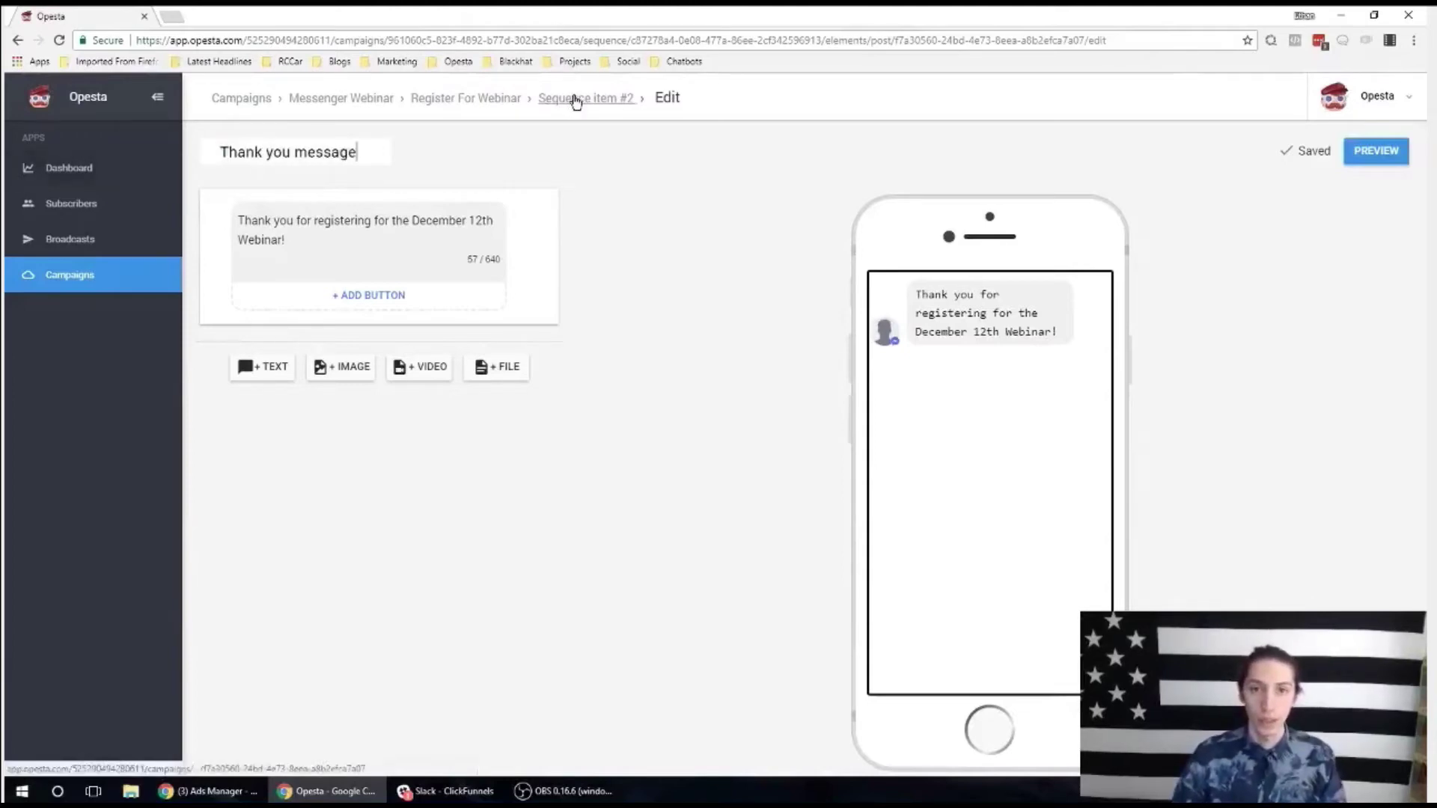
pyautogui.press('Return')
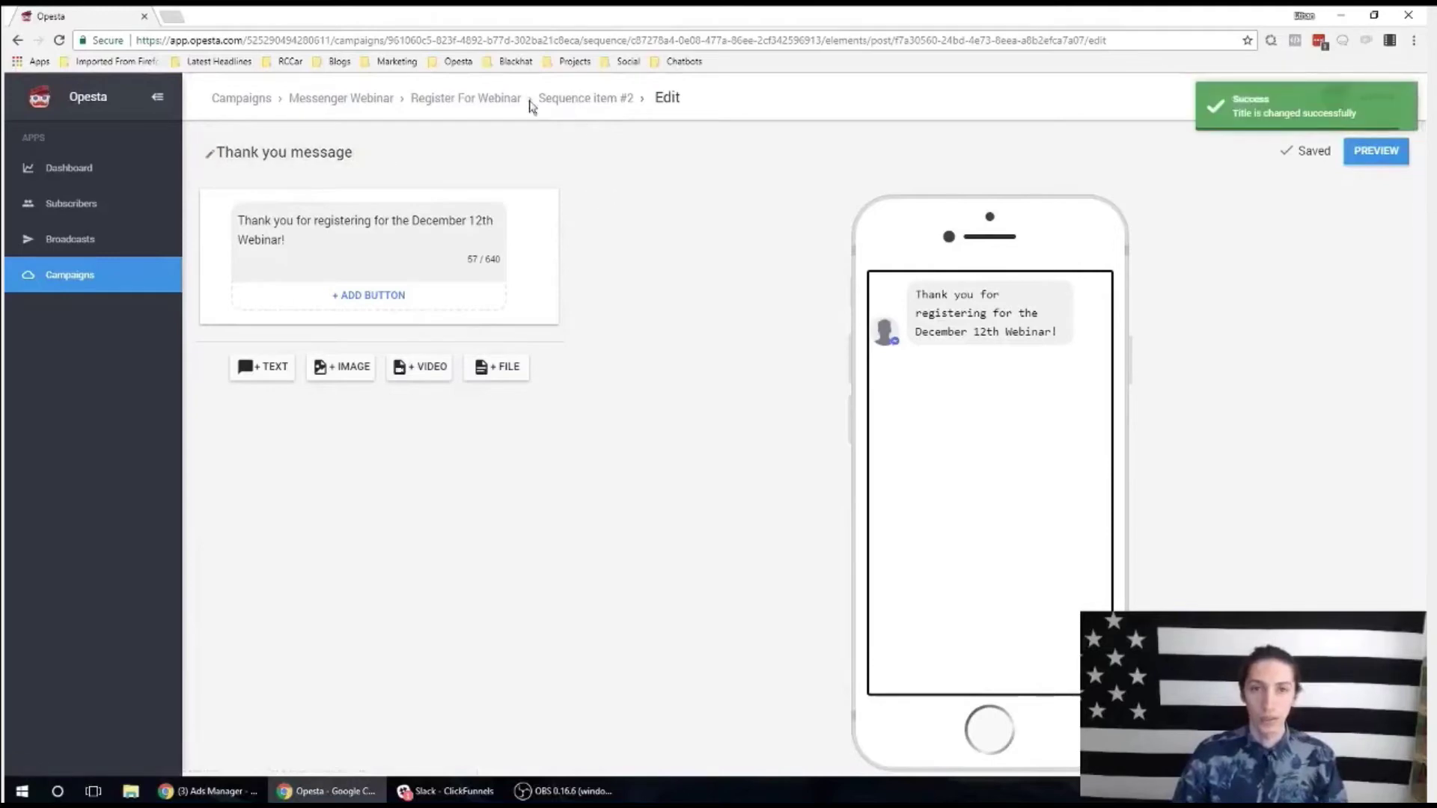
pyautogui.click(486, 99)
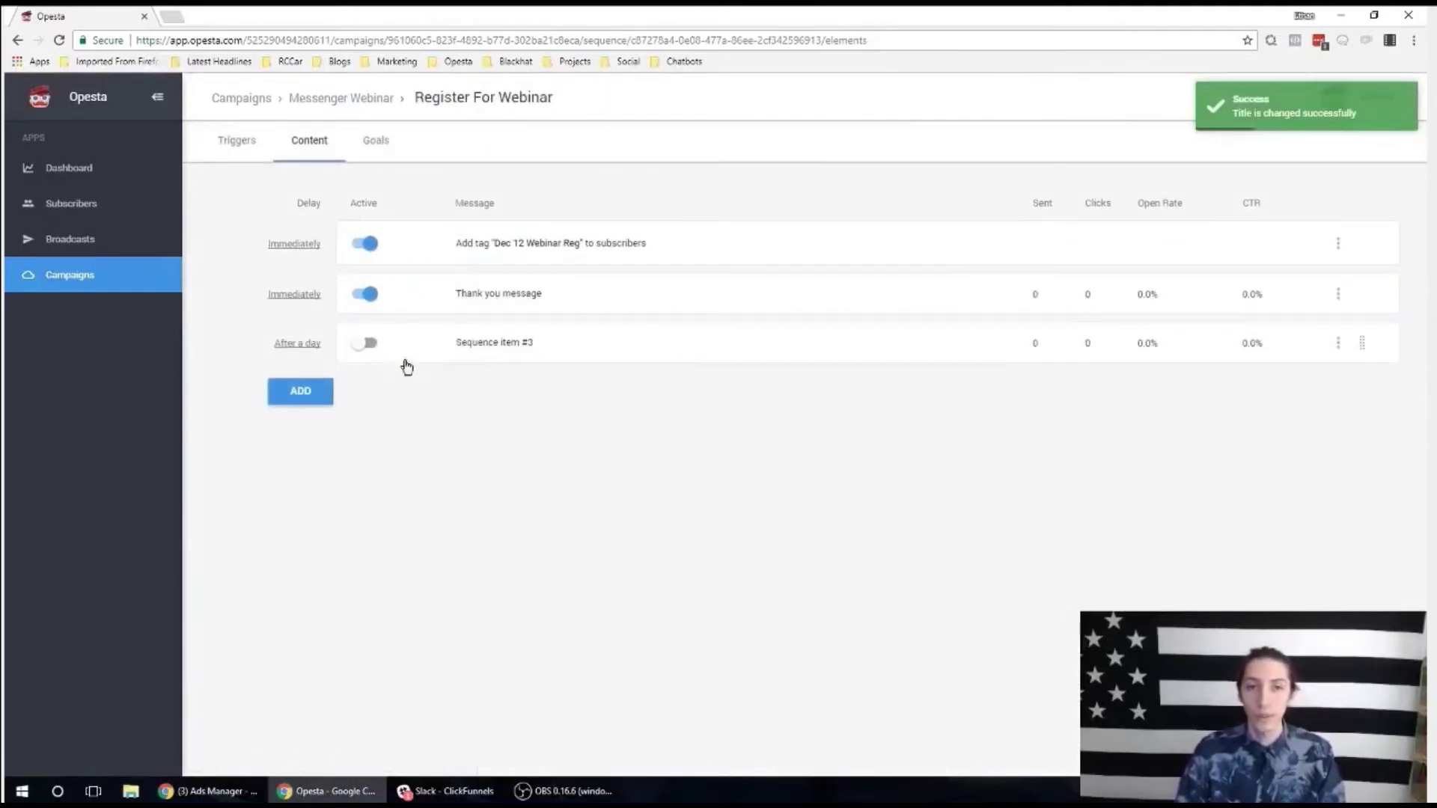
# View the Register For Webinar sequence's goals, recheck its content list and return to the goals.
pyautogui.click(375, 141)
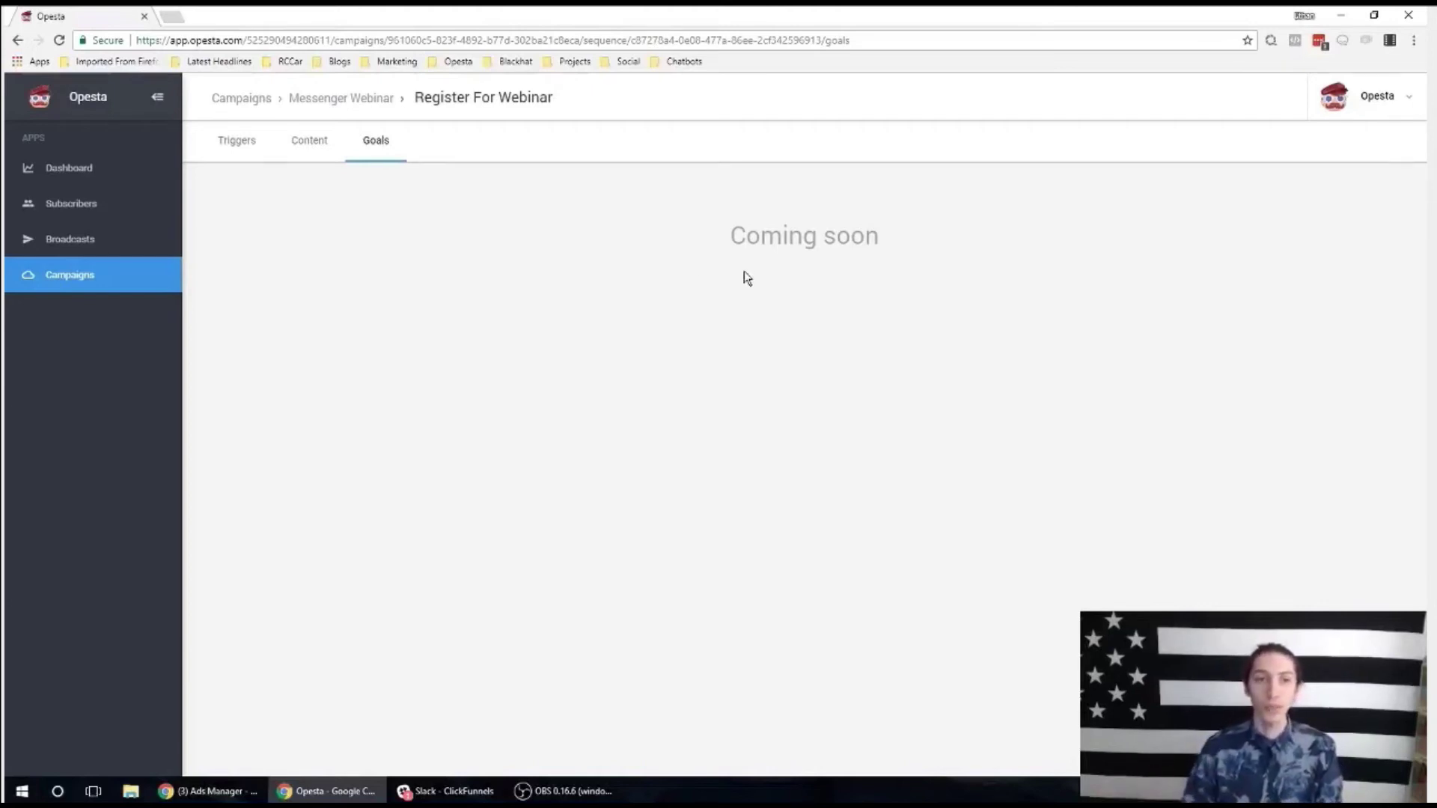
pyautogui.click(306, 145)
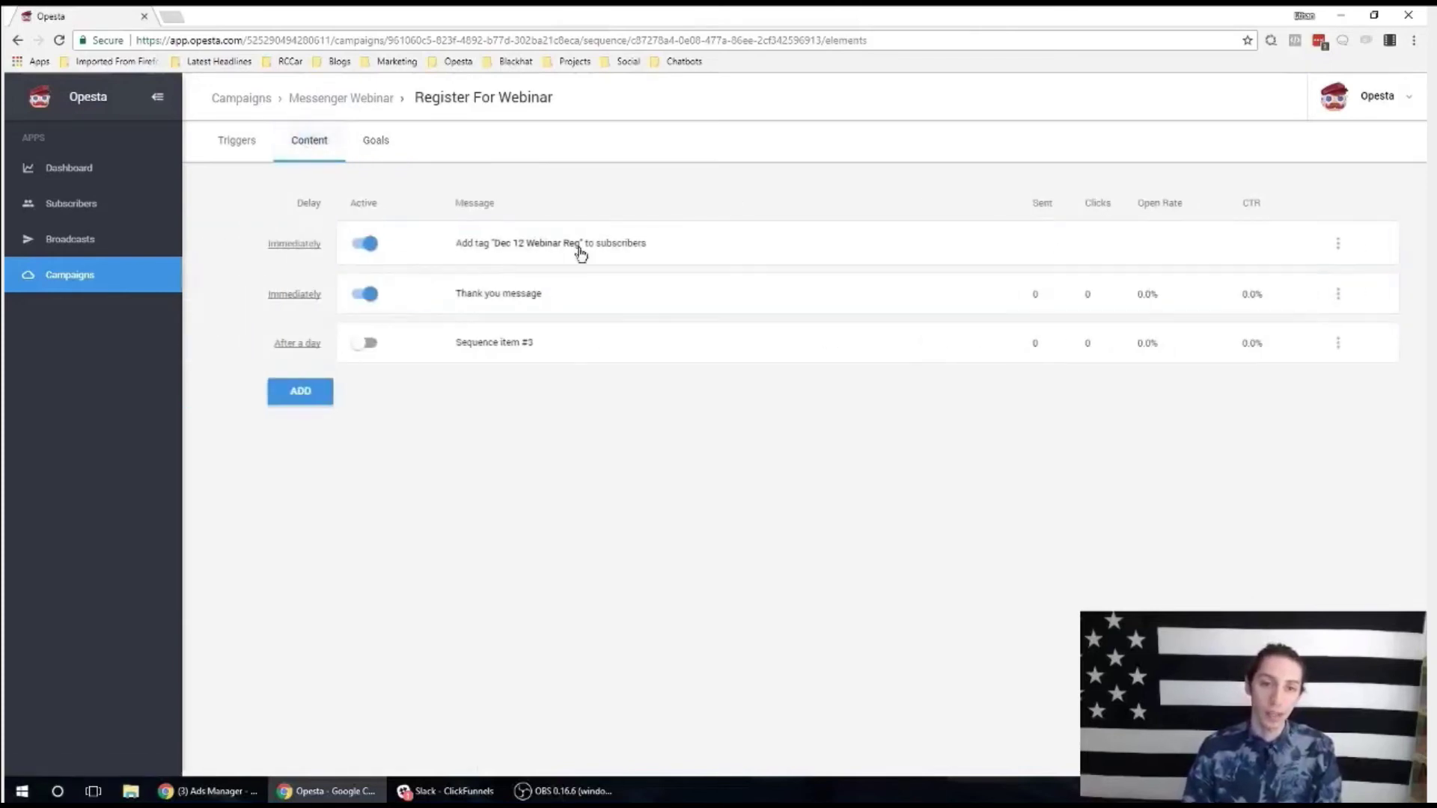
pyautogui.click(372, 141)
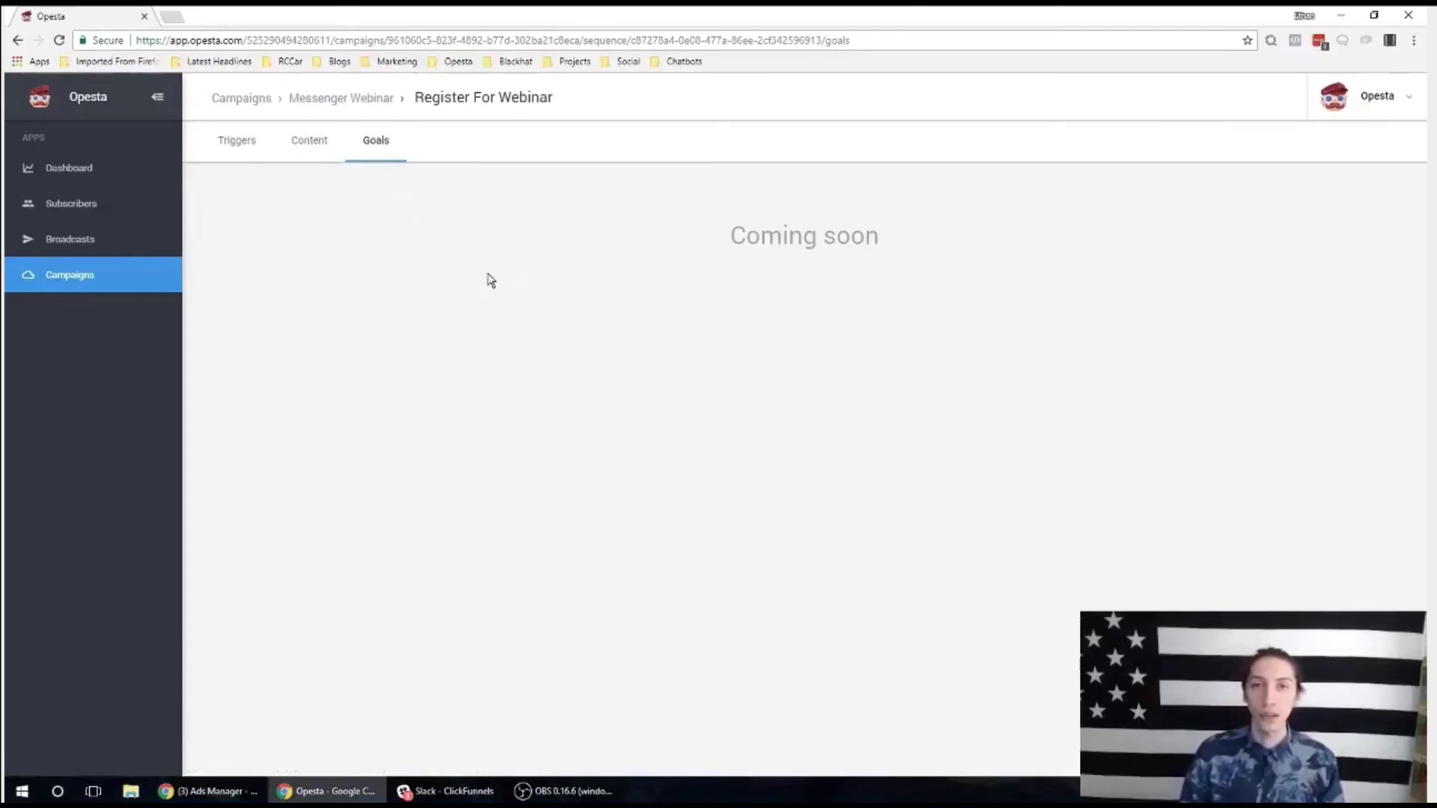
# Go back up to the overview of all campaigns and reopen the Messenger Webinar campaign to view its sequences.
pyautogui.click(343, 98)
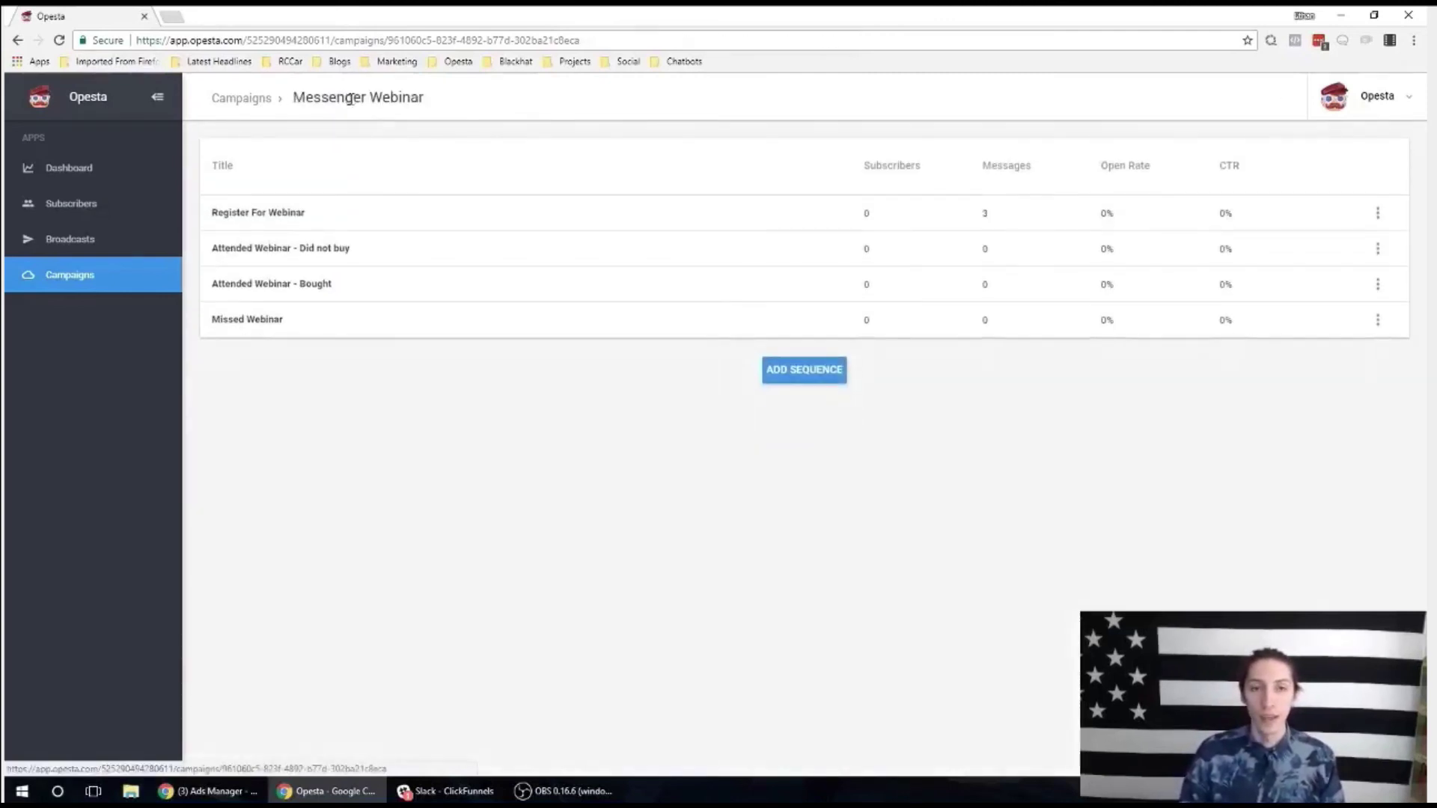
pyautogui.click(245, 101)
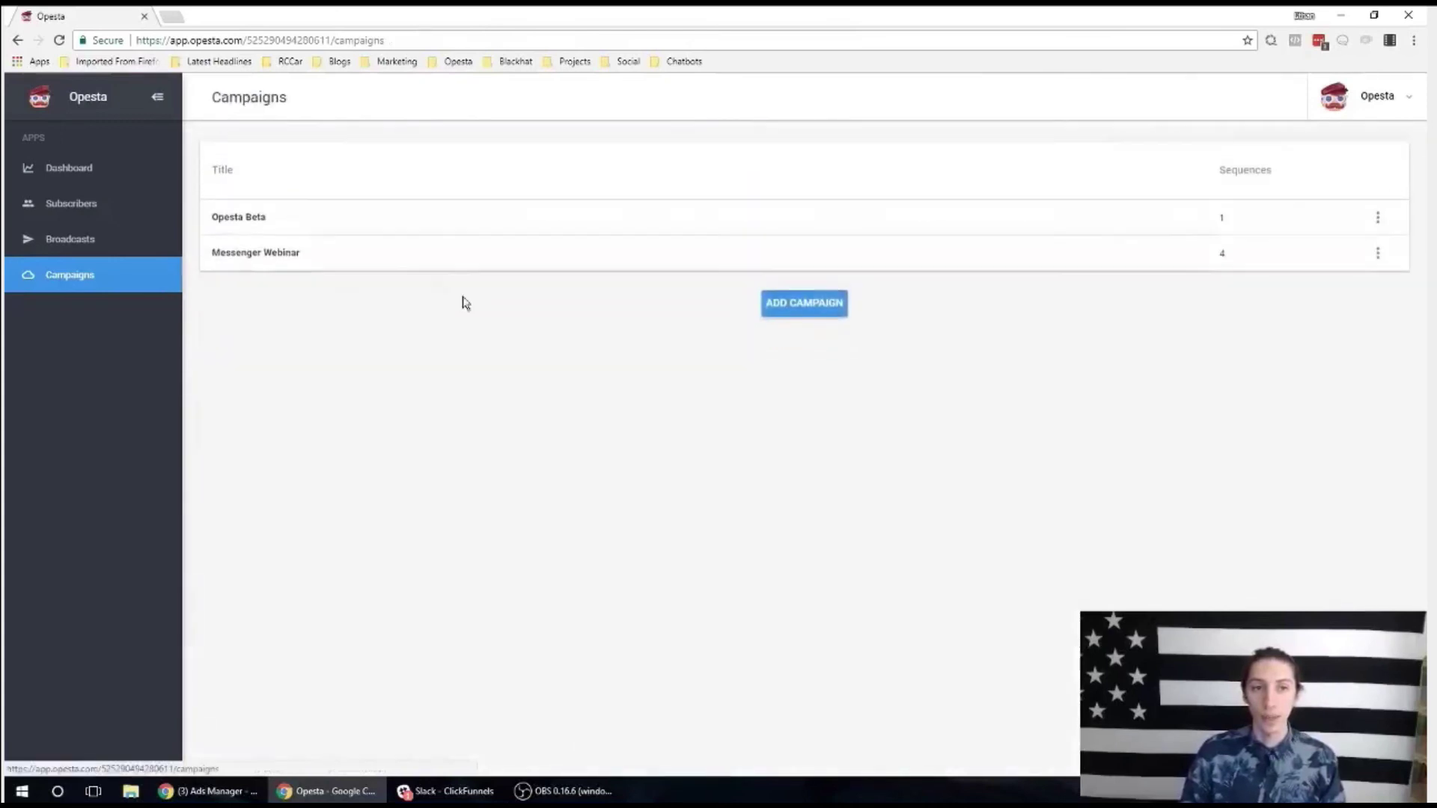
pyautogui.click(384, 256)
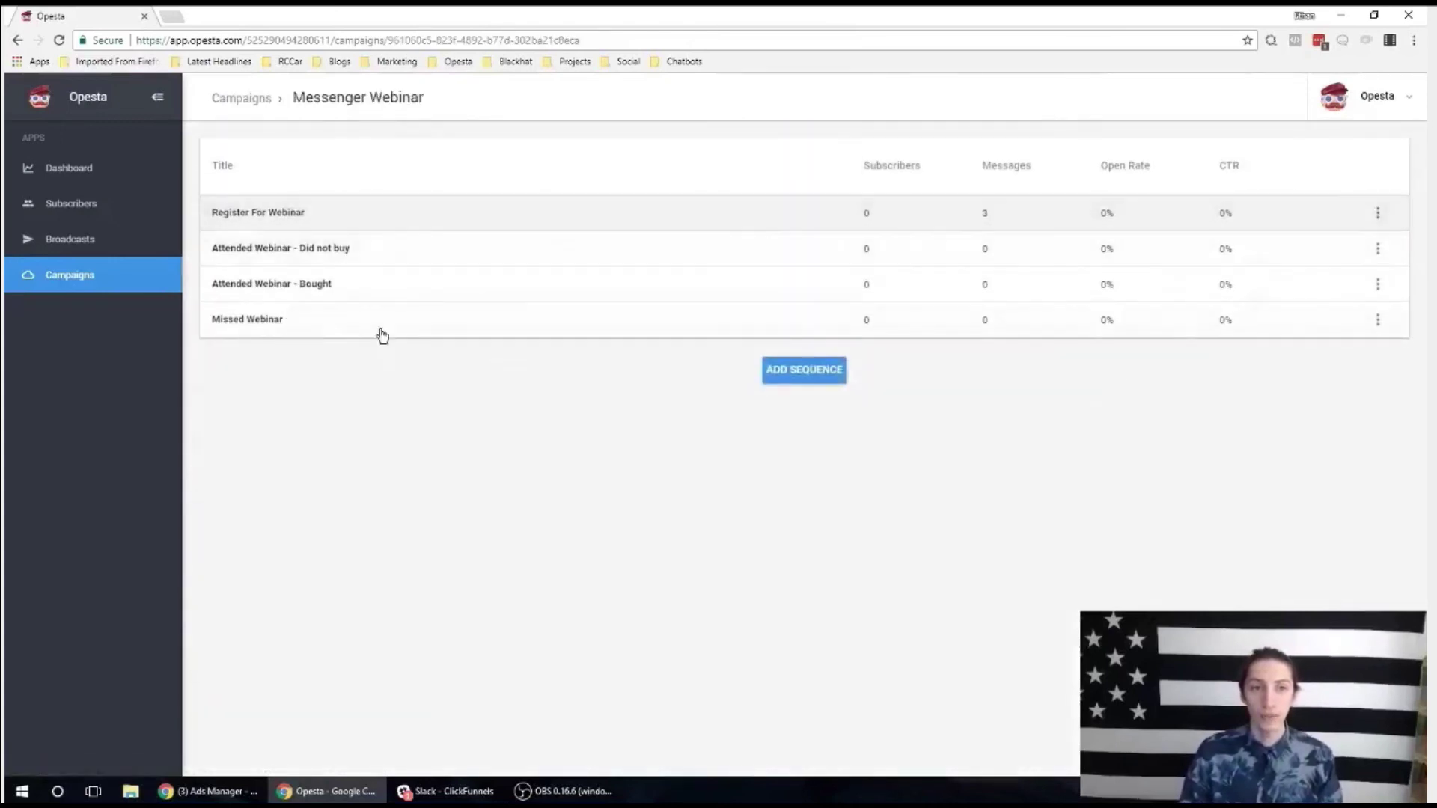
# Open the Register For Webinar sequence and review its triggers, content and goals in turn.
pyautogui.click(357, 223)
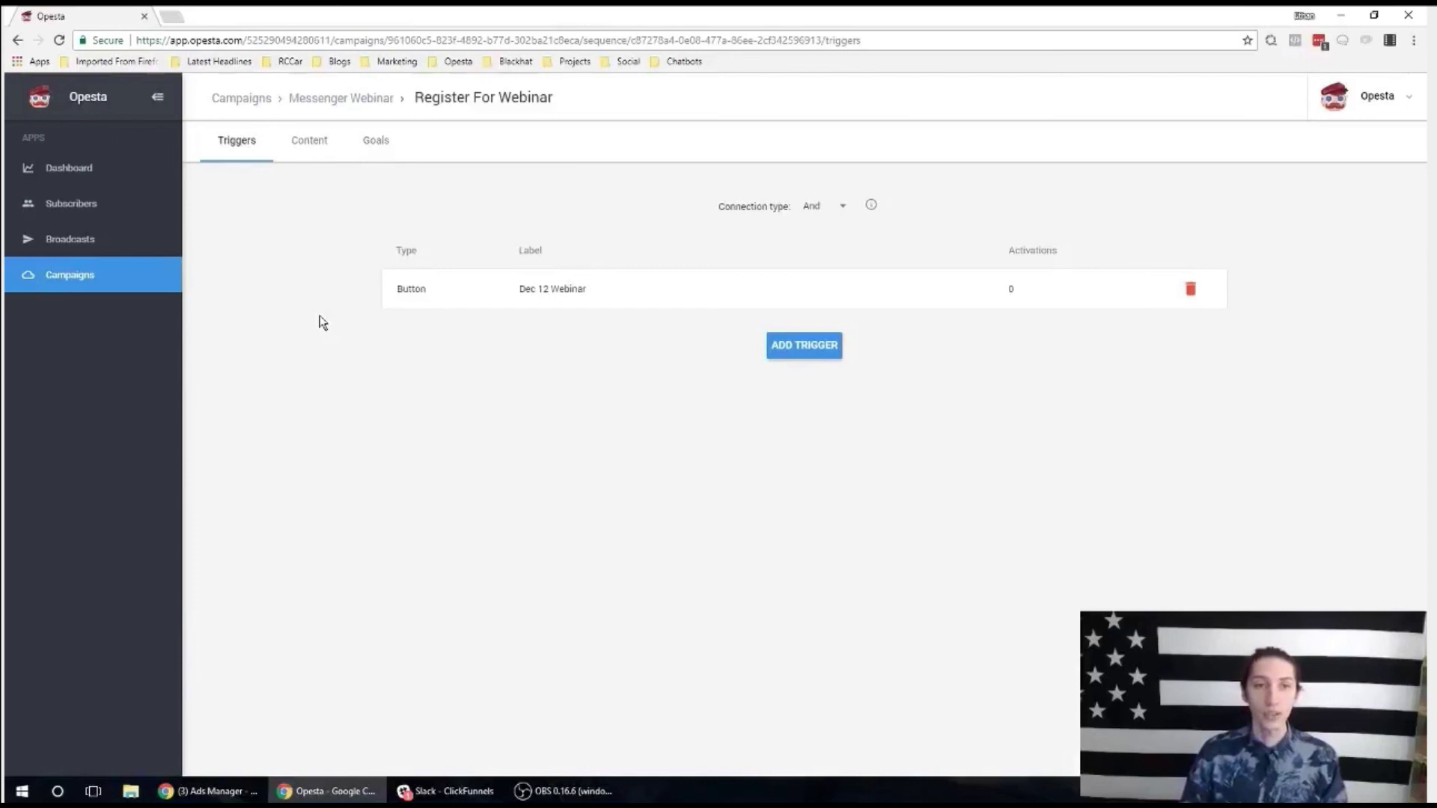
pyautogui.click(330, 152)
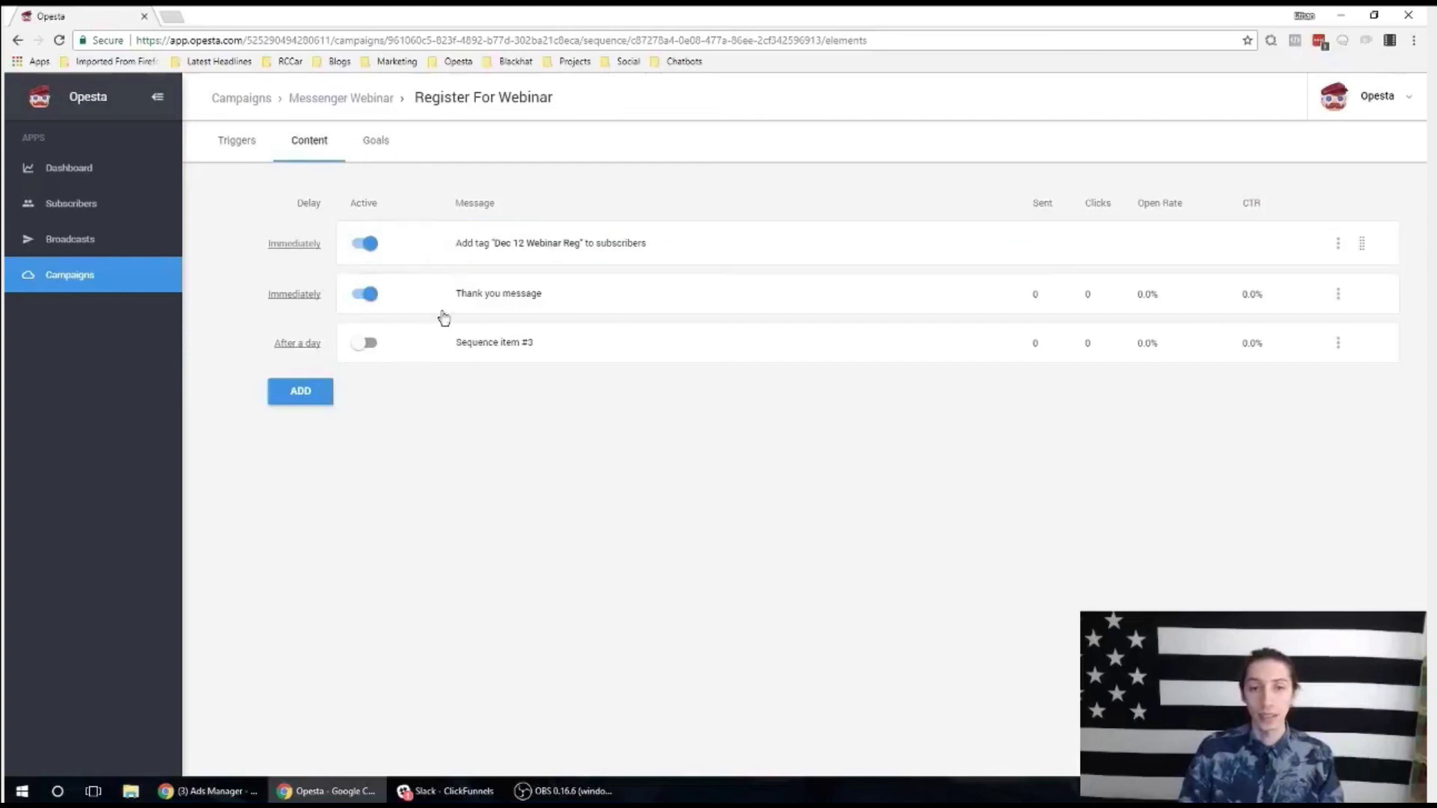
pyautogui.click(381, 144)
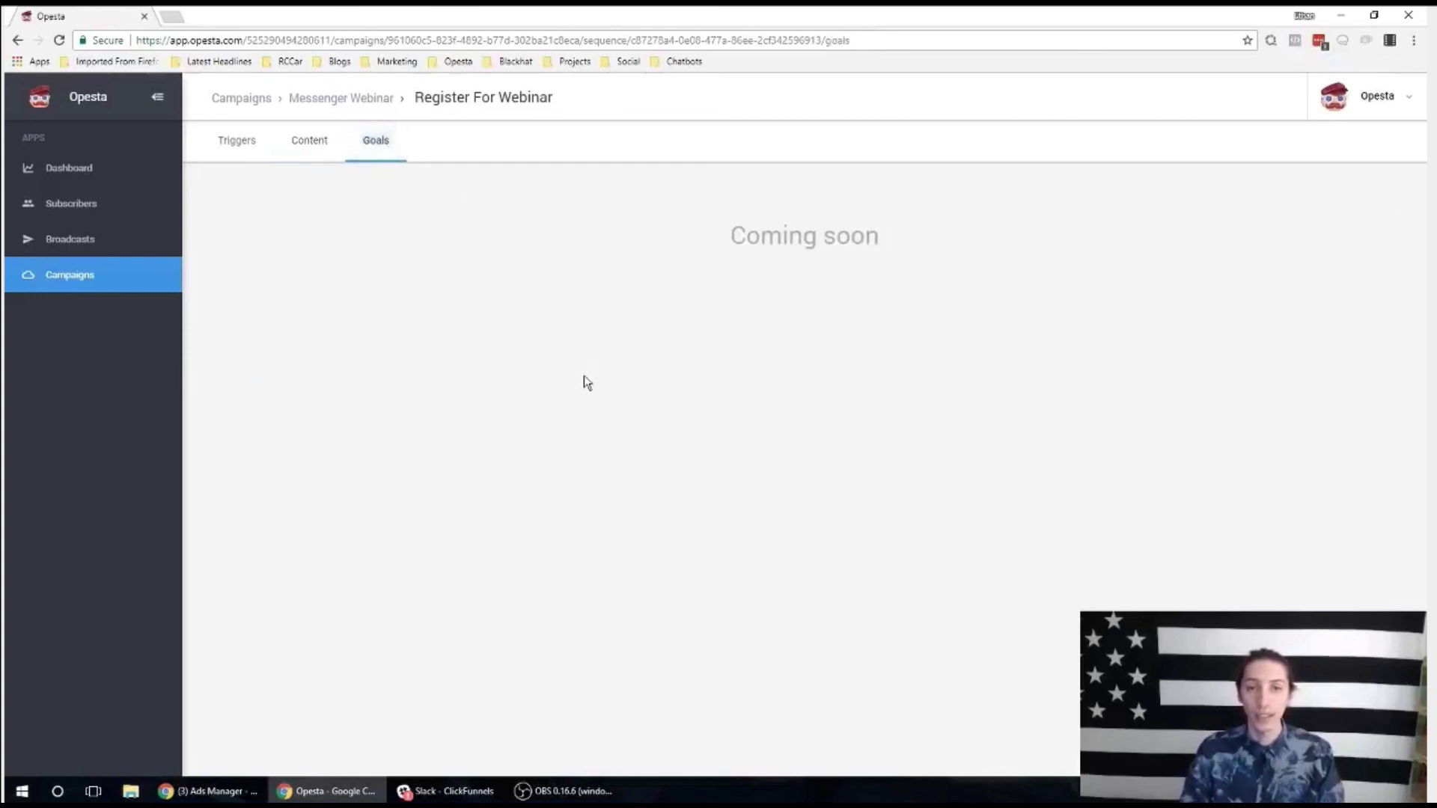